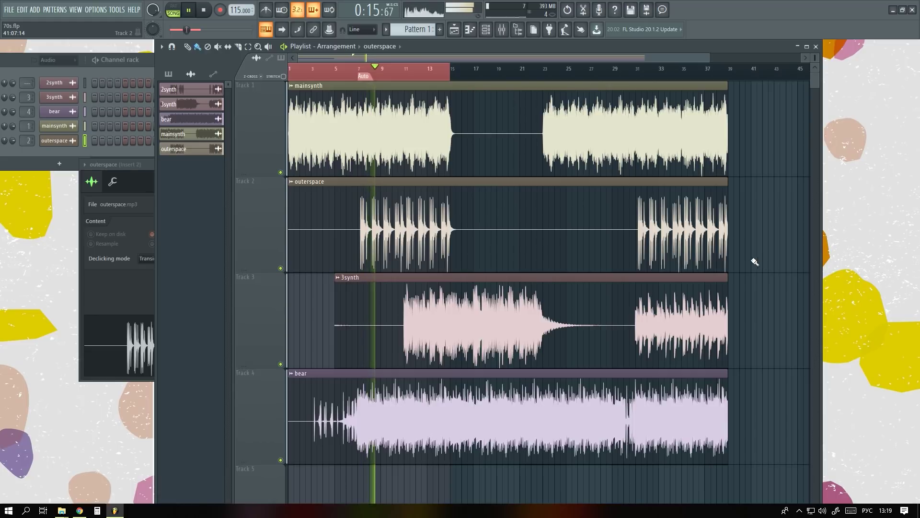
- In the mixer, lower the Insert 2 fader to -29.0 dB and set the Insert 3 fader to -34.8 dB
key("F9")
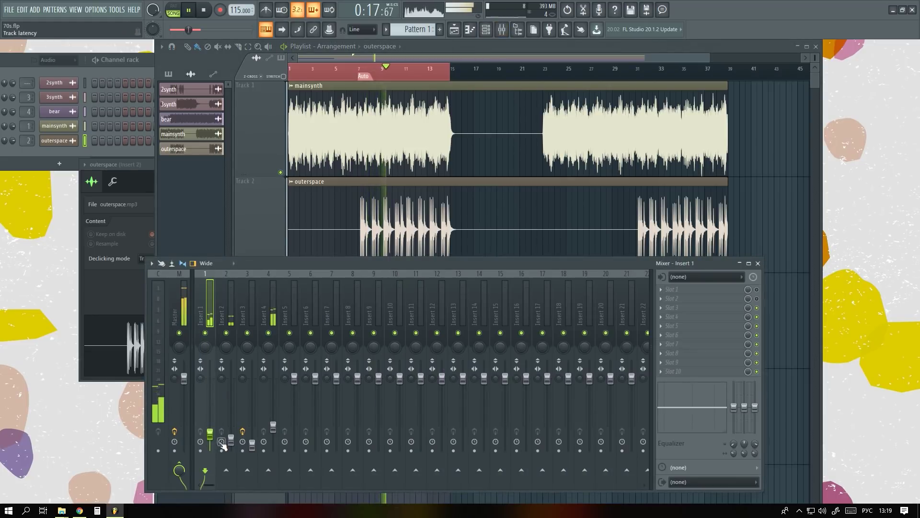
left_click_drag(231, 440, 231, 442)
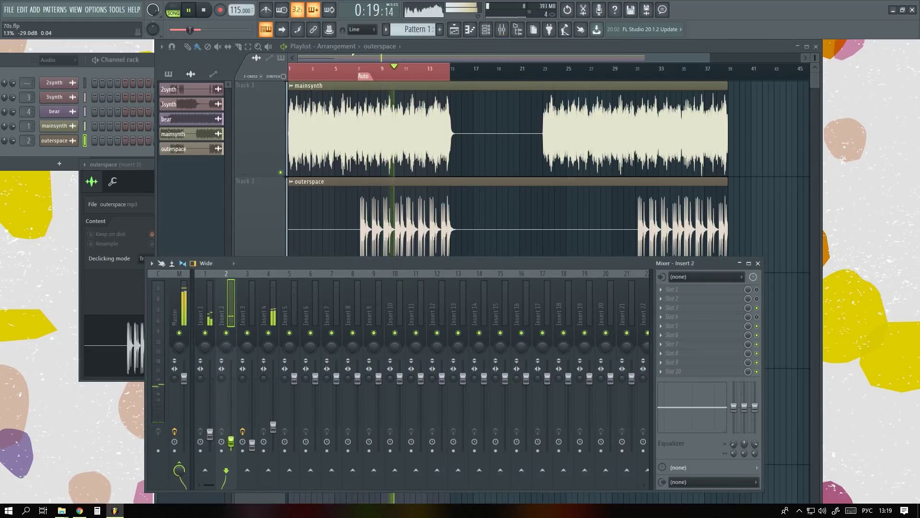
left_click(254, 446)
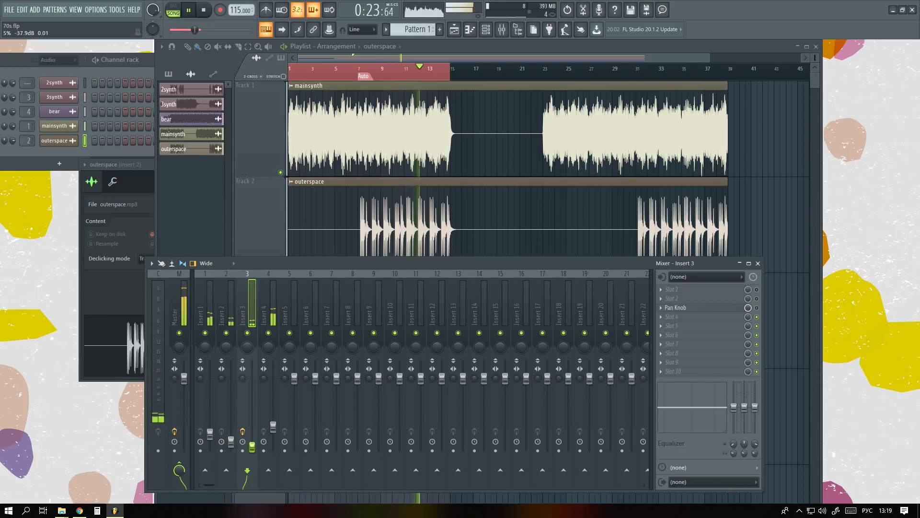
left_click_drag(253, 448, 253, 446)
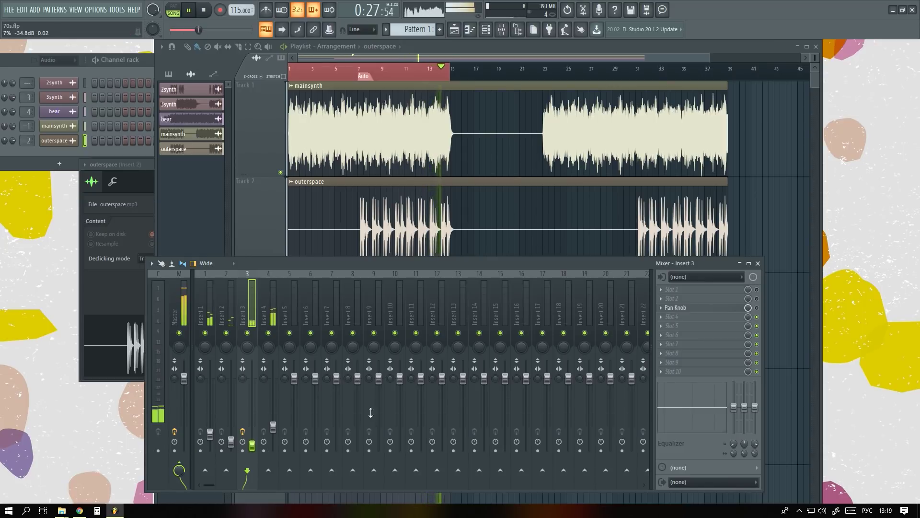
key("F9")
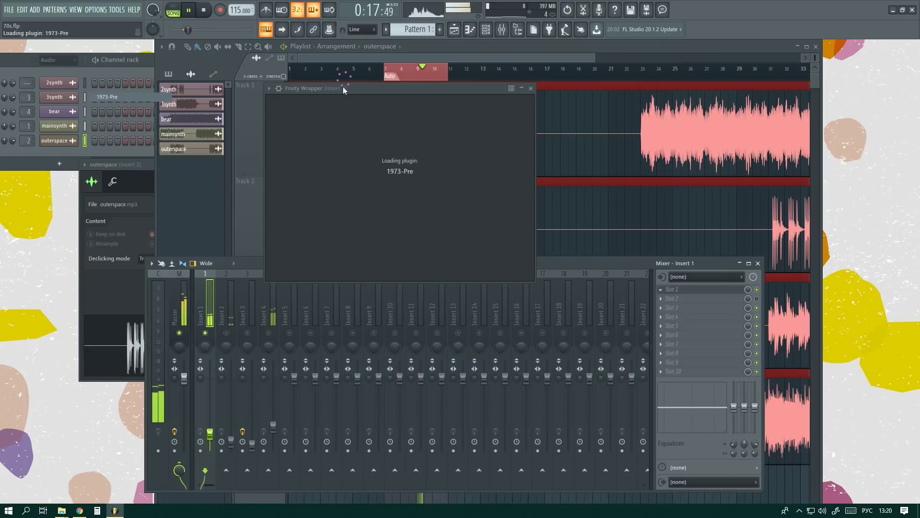
- Raise the input gain slightly in the 1973-Pre plugin on mixer Insert 1 and close the plugin window
left_click_drag(345, 89, 361, 86)
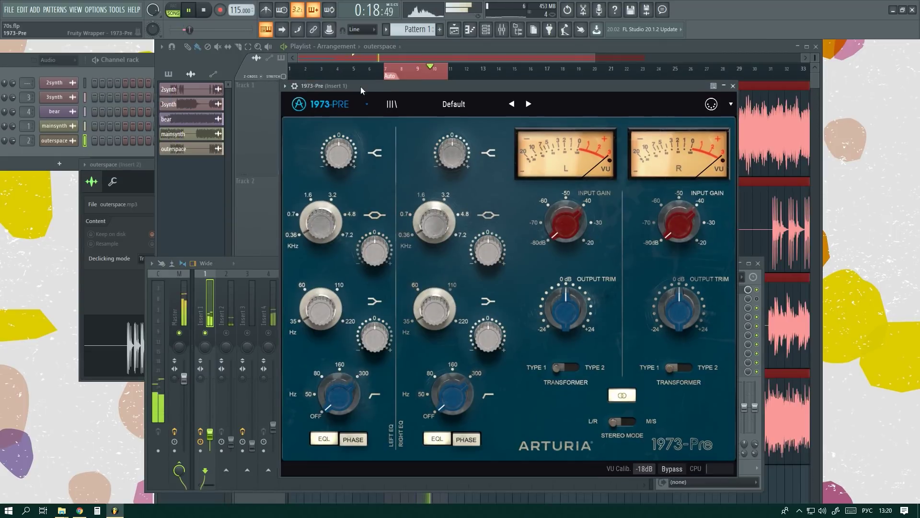
mouse_move(559, 227)
left_mouse_down()
mouse_move(578, 145)
mouse_move(561, 229)
left_mouse_up()
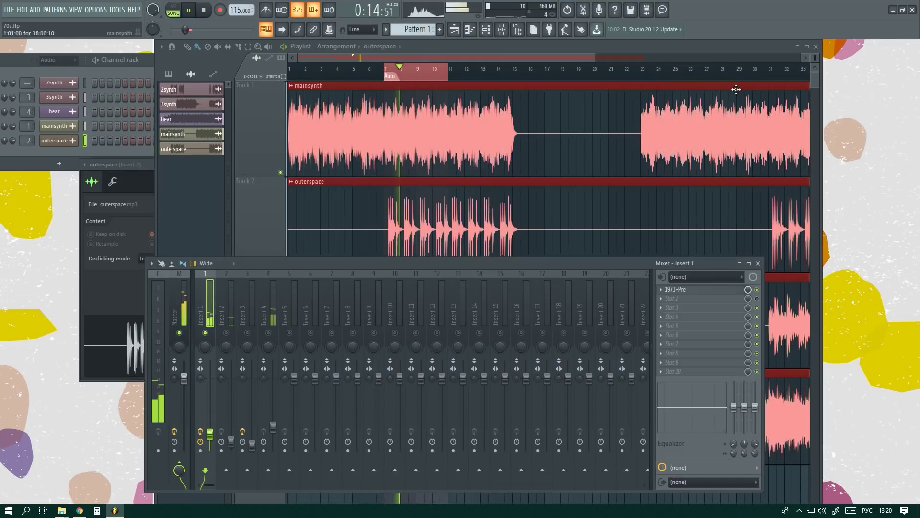
left_click(733, 86)
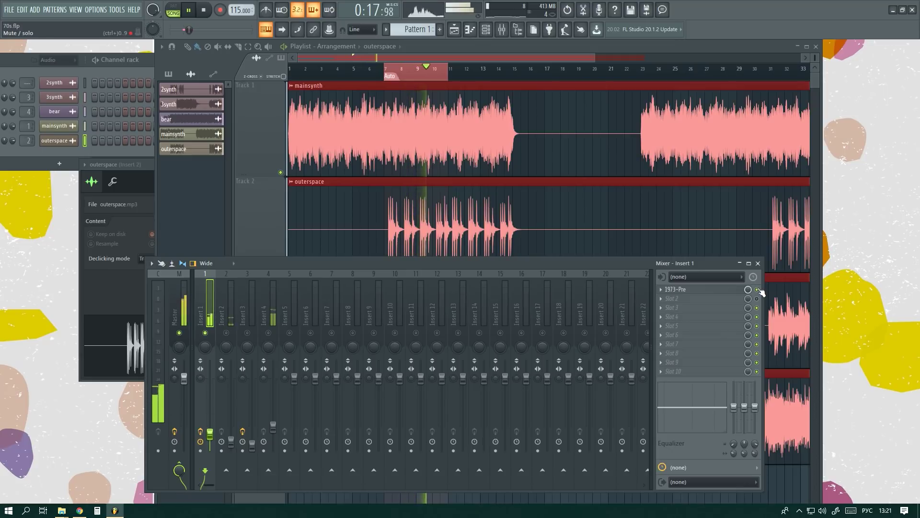
- Load Faturator into the first effect slot of mixer Insert 2
left_click(231, 331)
left_click(686, 288)
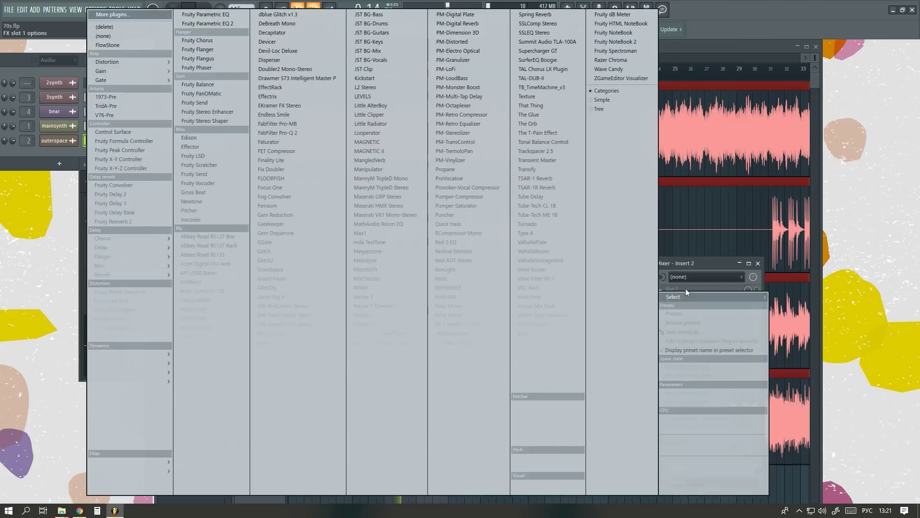
left_click(270, 142)
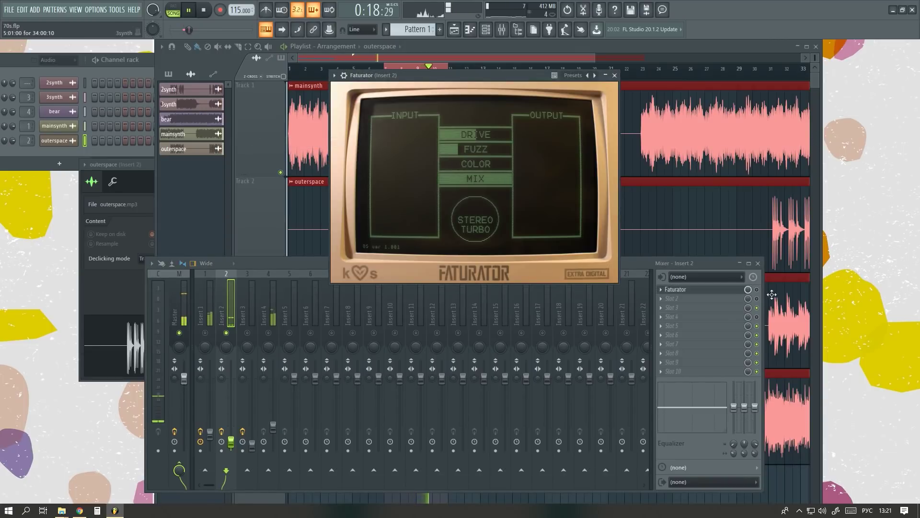
- Enable Faturator on Insert 2, set Fuzz to 0.175, Color to 0.427 and Mix to 0.259, and close it
left_click(757, 290)
left_click_drag(458, 153, 489, 155)
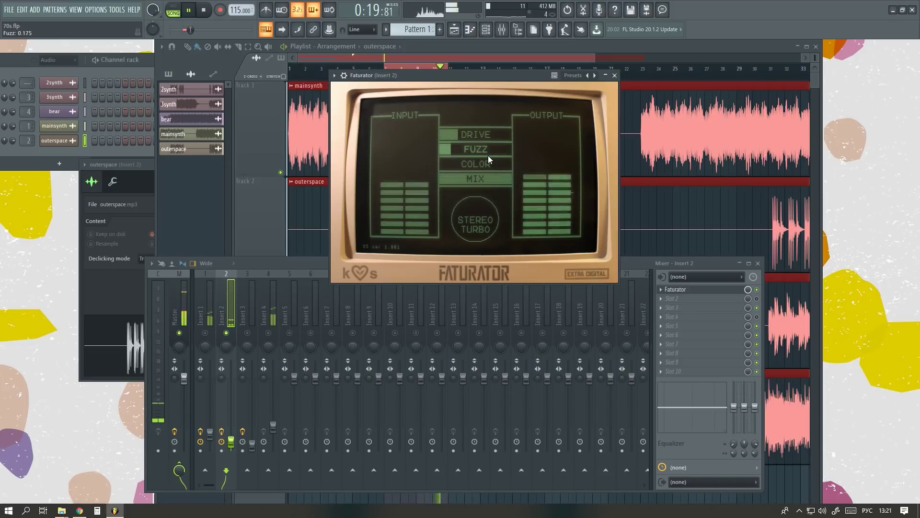
left_click_drag(487, 163, 520, 170)
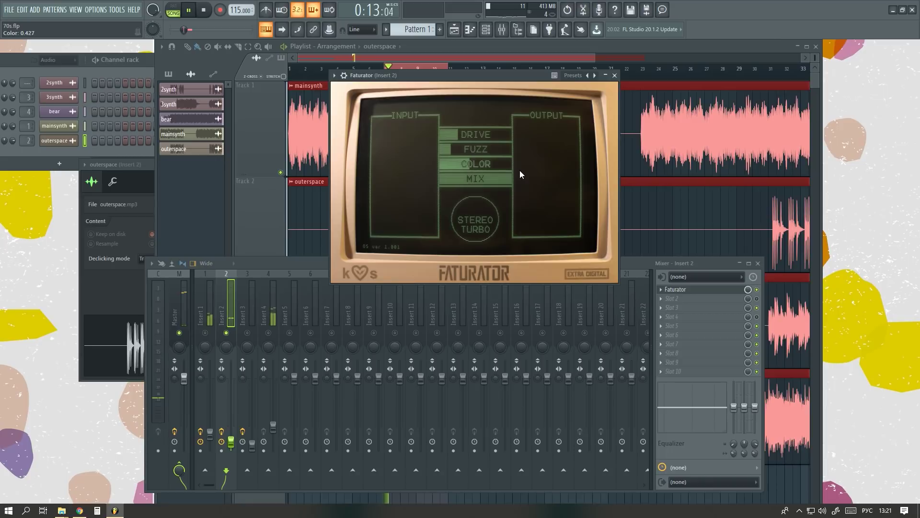
left_click_drag(508, 180, 456, 183)
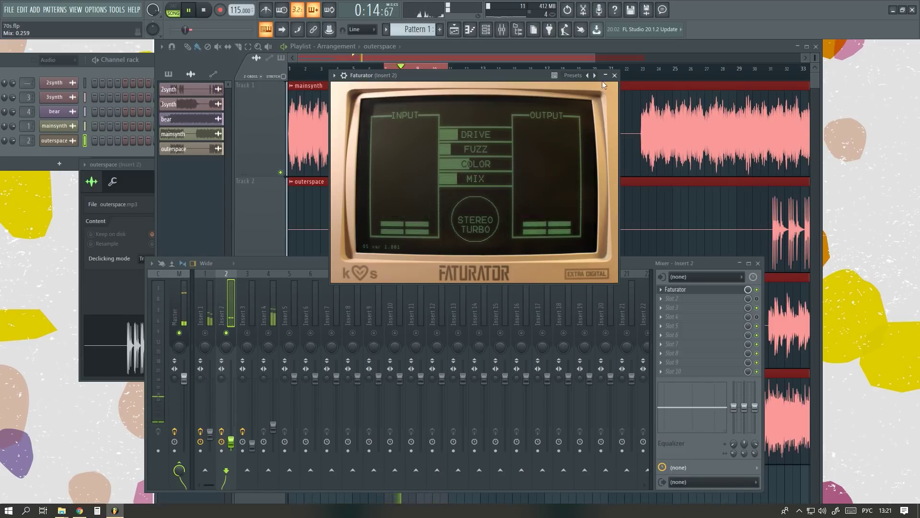
left_click(614, 75)
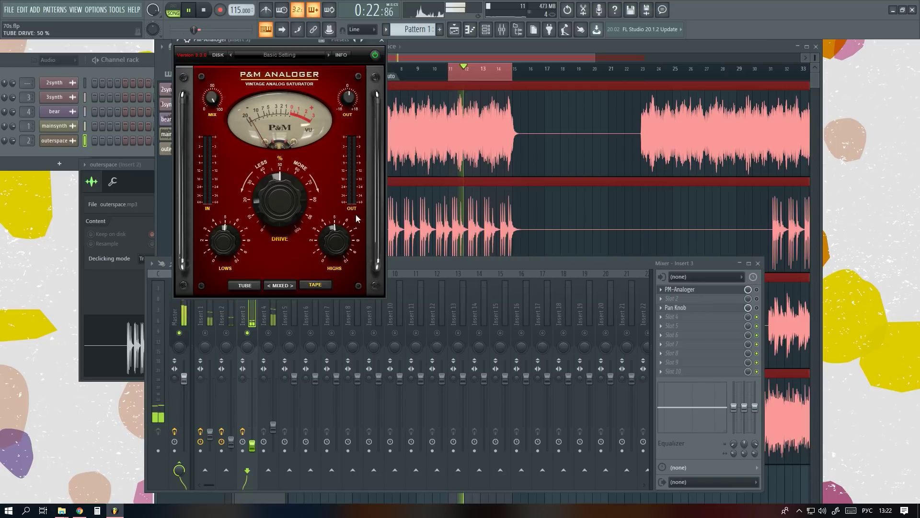
- Enable PM-Analoger on Insert 3 and set its Drive to 52%
left_click(757, 290)
left_click_drag(279, 201, 283, 248)
left_click_drag(284, 214, 282, 174)
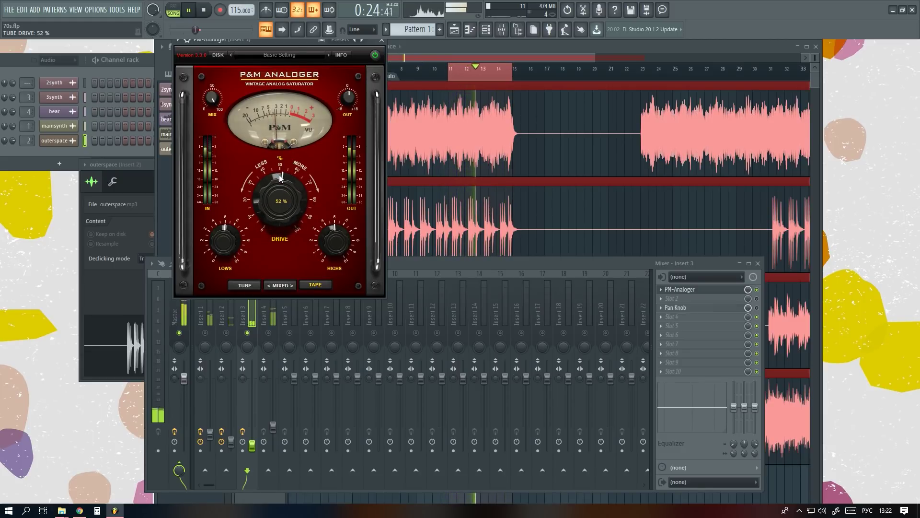
- Compare the PM-Analoger saturation characters, choose Tube and set the Mix to 19%
left_click(268, 285)
left_click(275, 284)
left_click(320, 286)
left_click(254, 284)
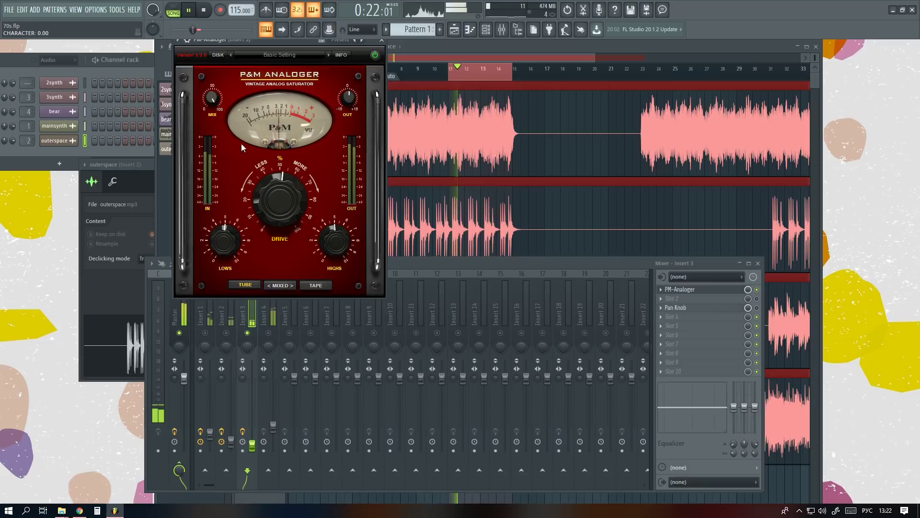
left_click_drag(211, 100, 214, 178)
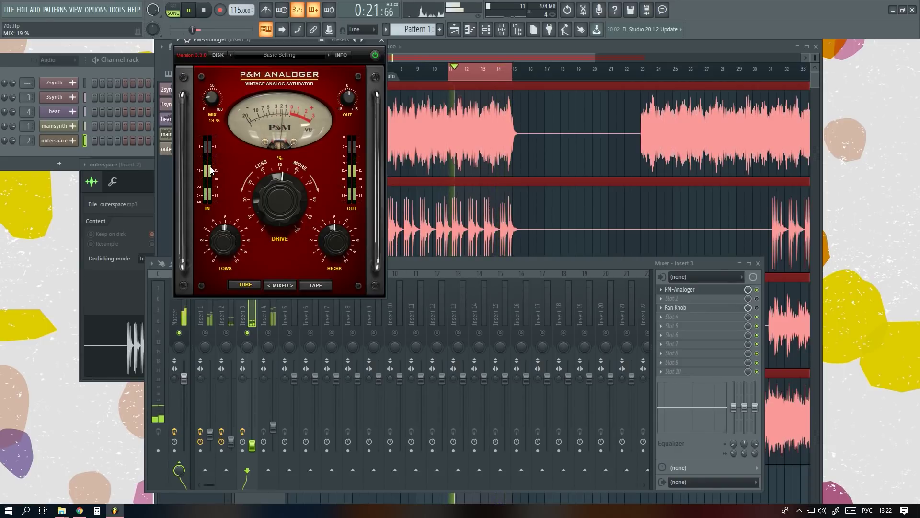
- Solo mixer Insert 4, close PM-Analoger and load Decapitator into the first effect slot of Insert 4
right_click(271, 330)
left_click(271, 317)
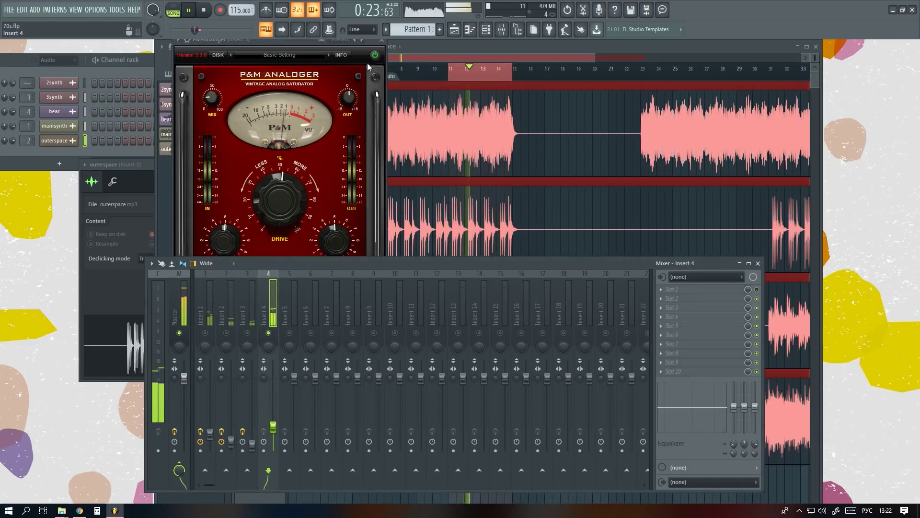
left_click(381, 41)
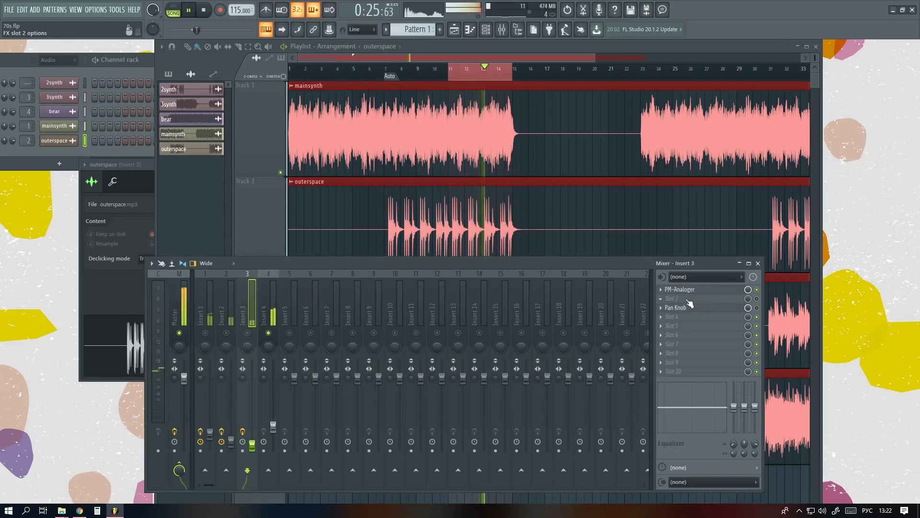
left_click(274, 300)
left_click(662, 289)
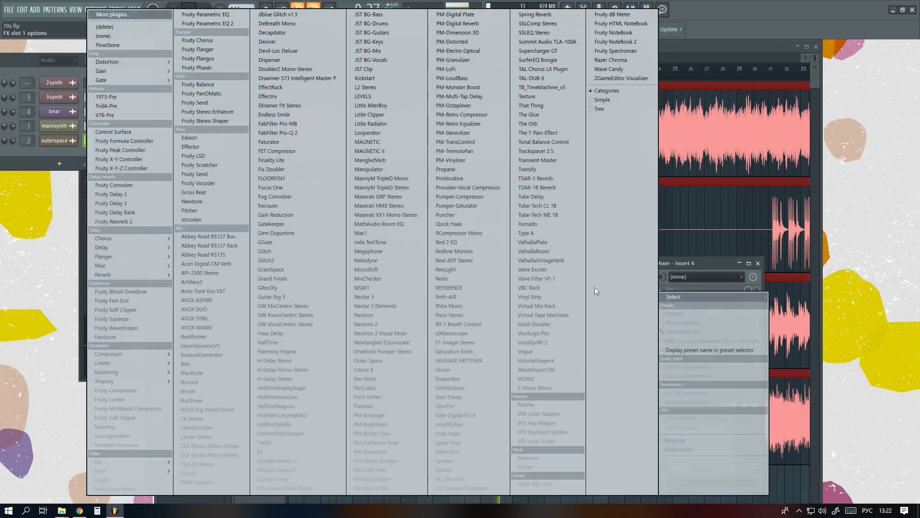
key("d")
key("d")
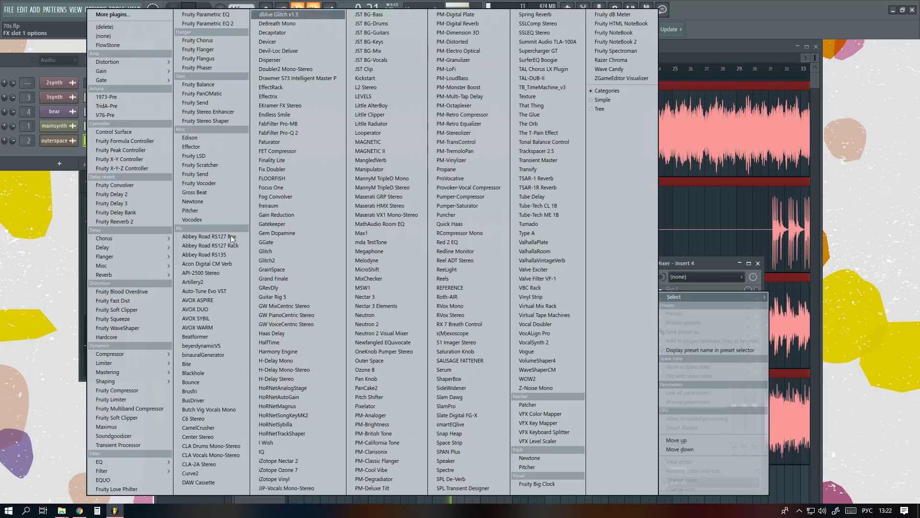
key("d")
key("Return")
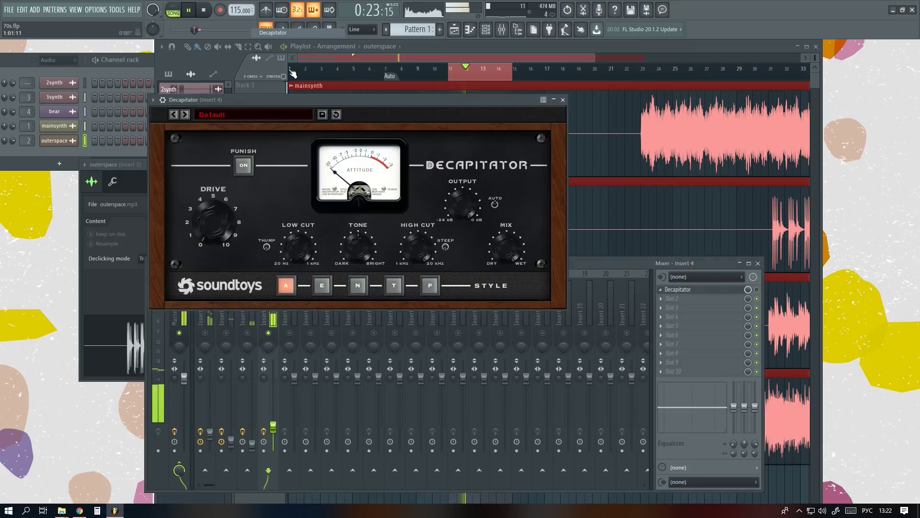
- Enable Decapitator on Insert 4 and set its Drive to 5.1
left_click_drag(222, 234, 227, 222)
left_click(757, 289)
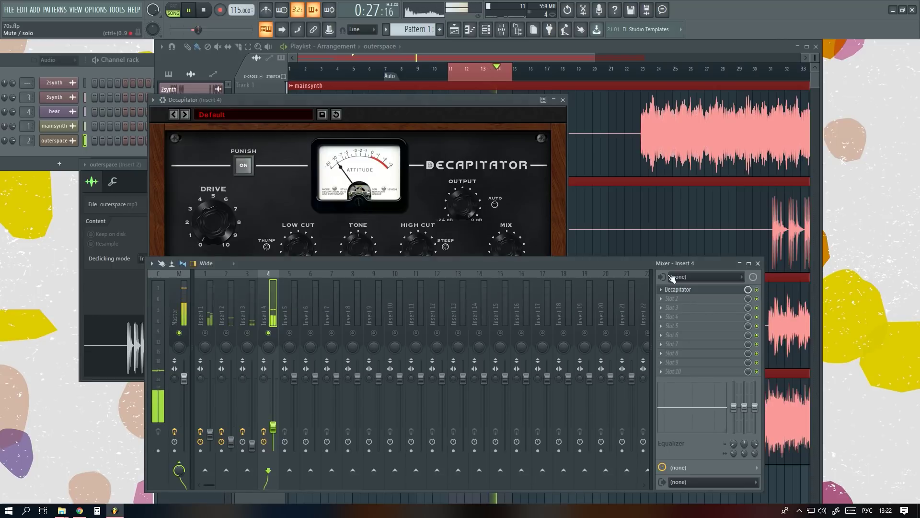
left_click_drag(224, 218, 232, 180)
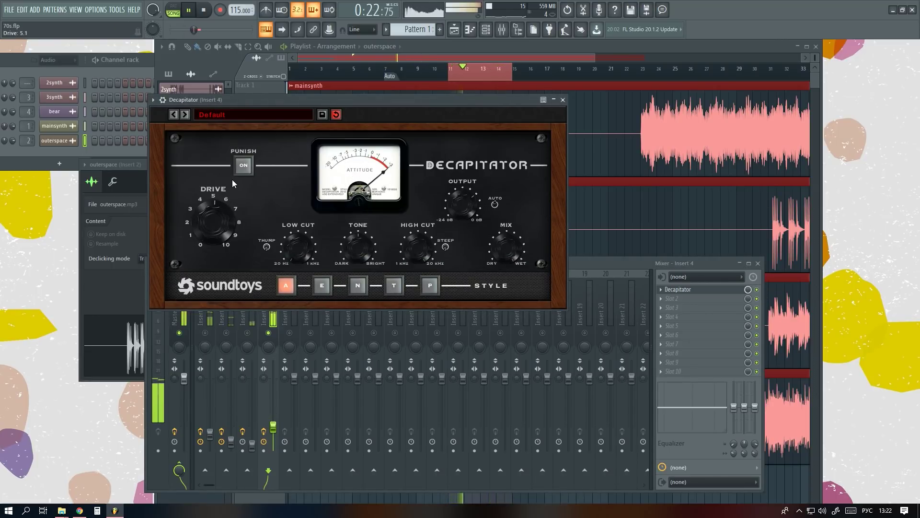
- Audition Decapitator's E, N, T and P styles against A, keep style A and set the output trim to -8.1 dB
left_click(321, 285)
left_click(354, 286)
left_click(394, 287)
left_click(428, 287)
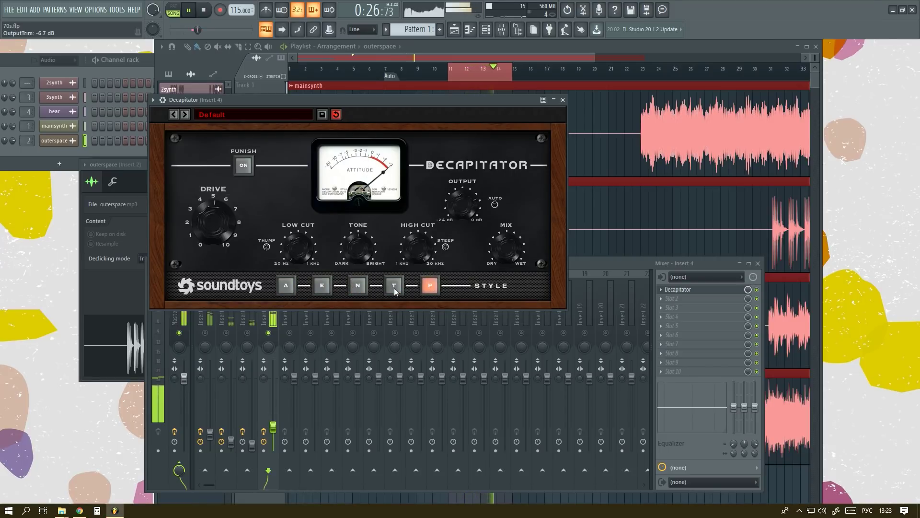
left_click(317, 284)
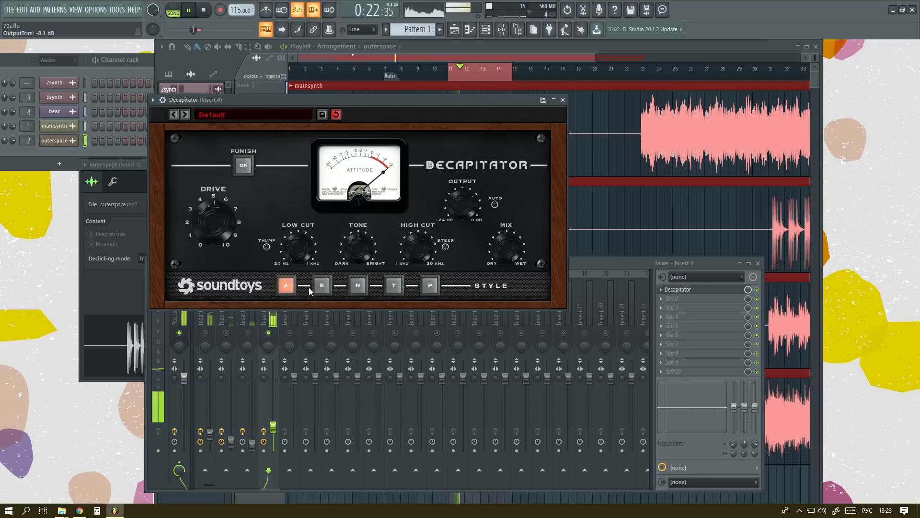
left_click(358, 287)
left_click(315, 285)
left_click(287, 286)
left_click(394, 287)
left_click(430, 287)
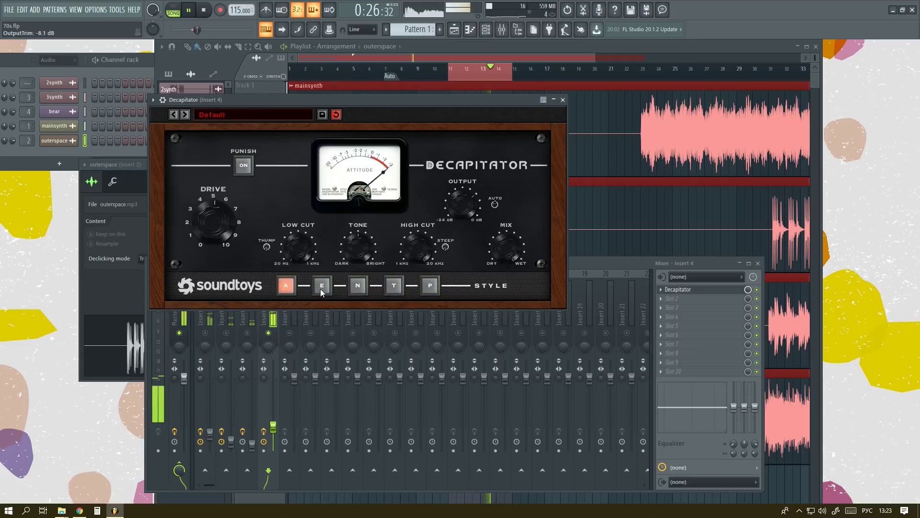
- Set Decapitator's Drive to 3.6 and its Mix to 51.0%, and close the plugin window
left_click_drag(210, 266, 209, 259)
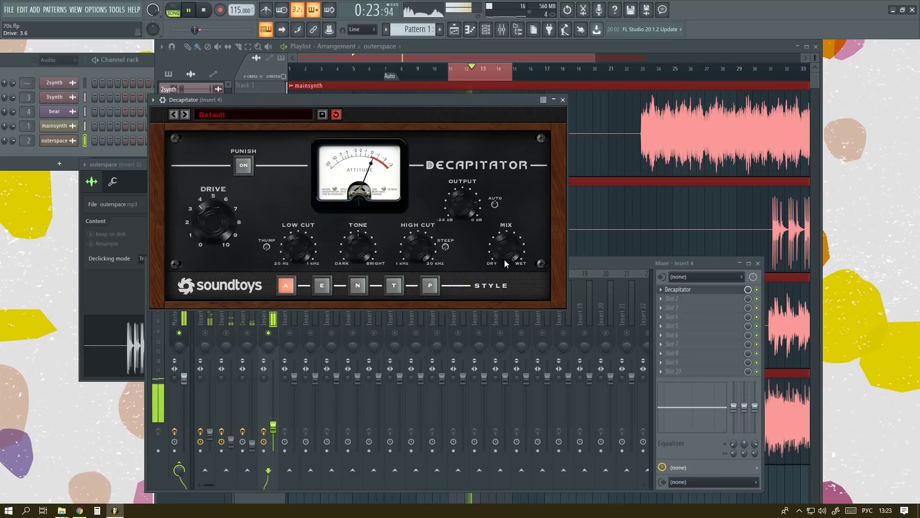
left_click_drag(507, 259, 504, 230)
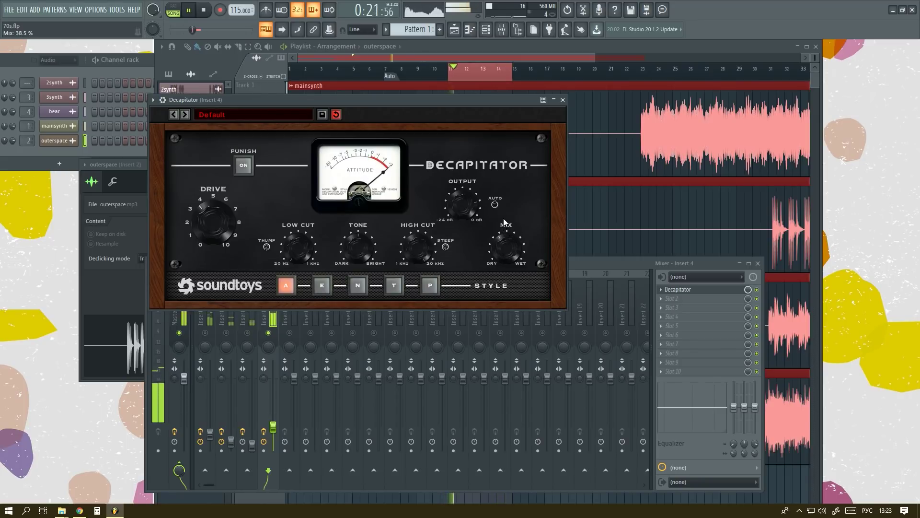
left_click_drag(504, 212, 503, 198)
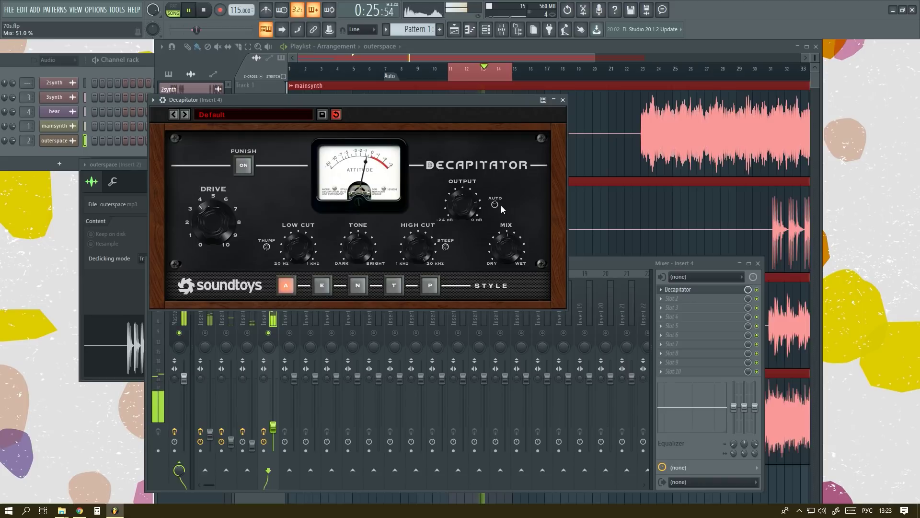
left_click(563, 99)
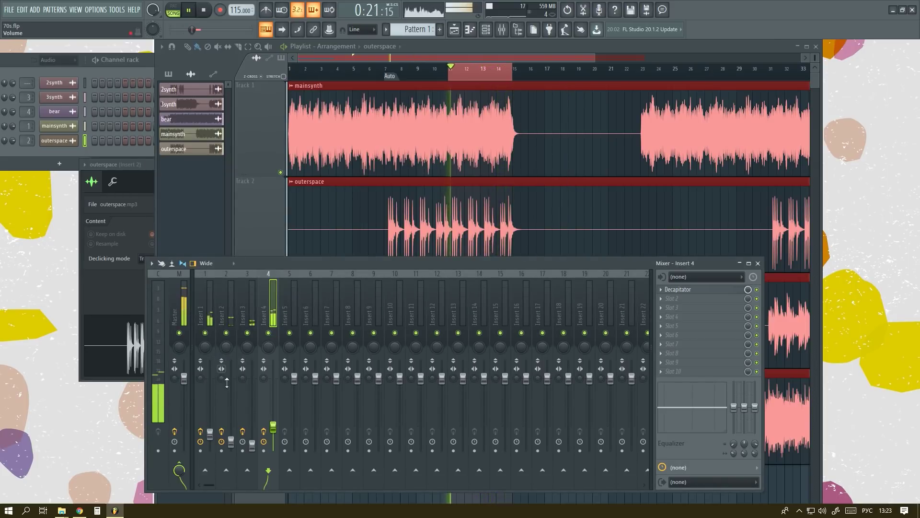
- Lower the Insert 1 fader slightly and check its balance against the Insert 2 and Insert 3 faders
left_click(210, 433)
left_click_drag(210, 434, 209, 436)
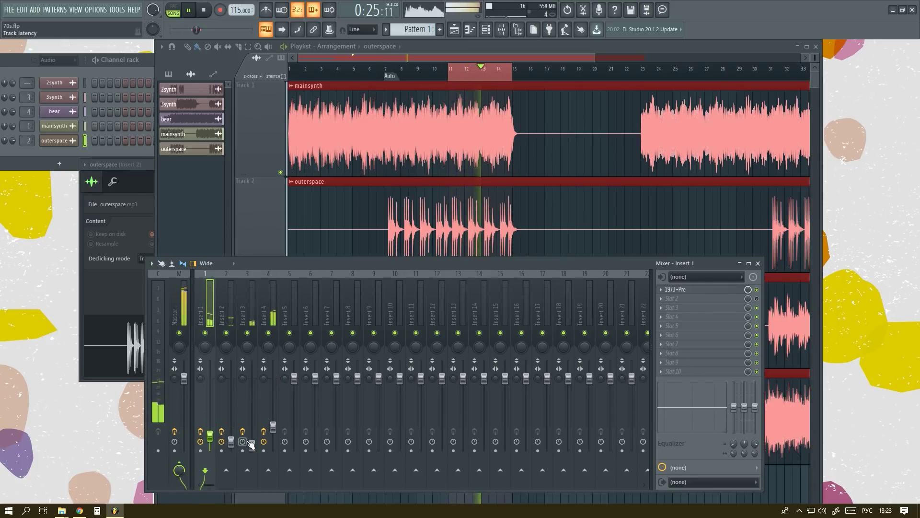
left_click(232, 442)
left_click(210, 435)
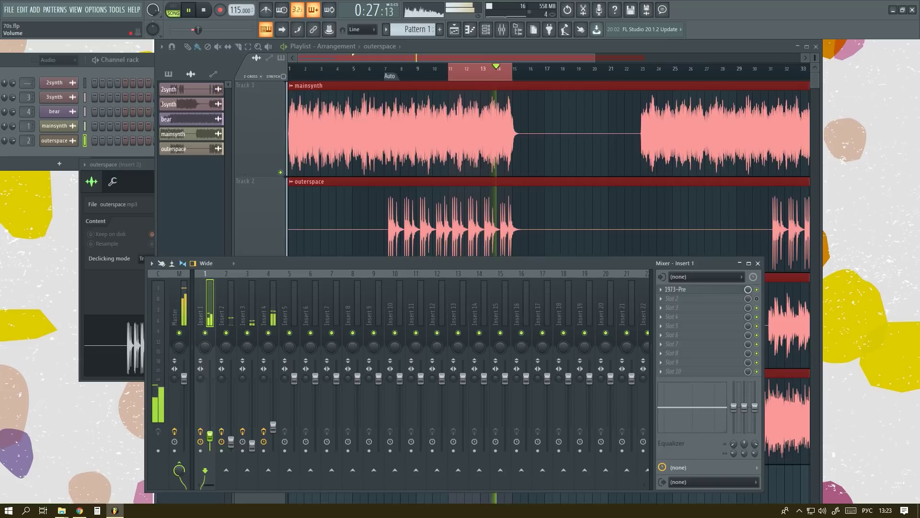
left_click(252, 445)
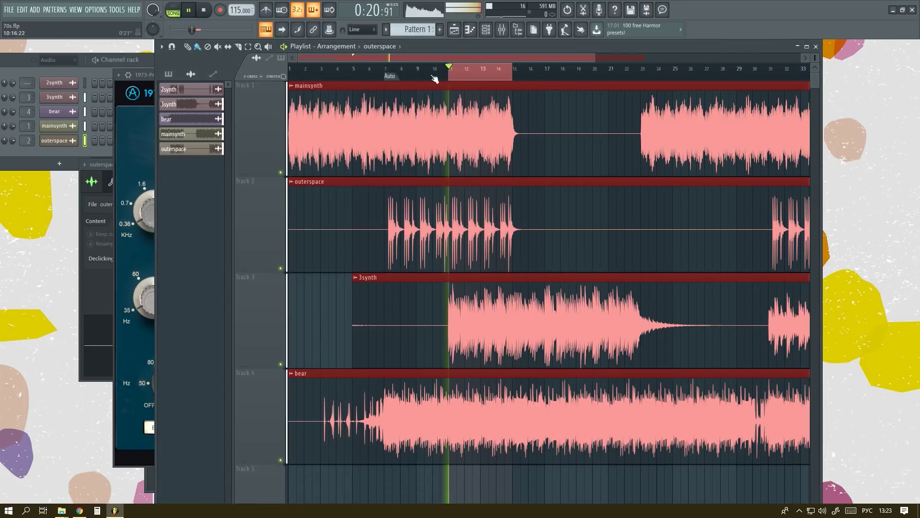
- Bring the Master track's 1973-Pre plugin window to the front
left_click(144, 133)
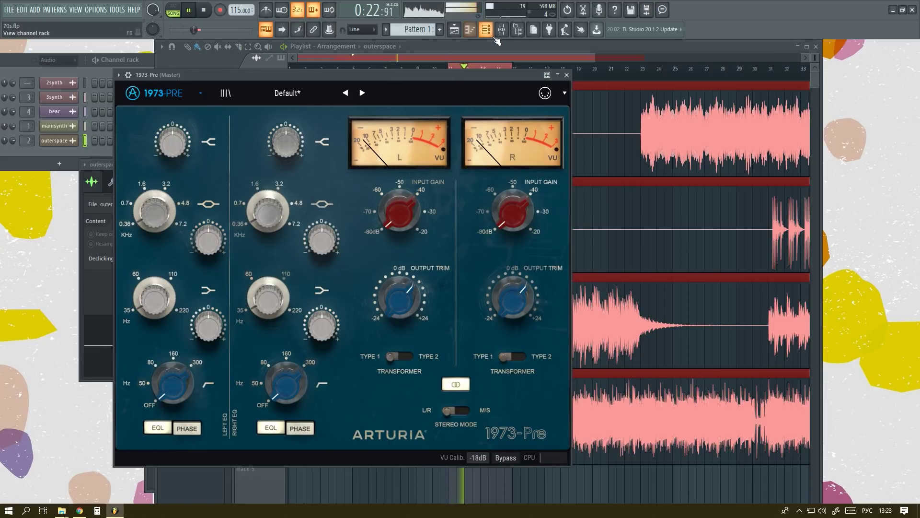
- On the Master's 1973-Pre, set the linked input gain to about -27.7 dB and the output trim slightly below 0 dB
double_click(408, 282)
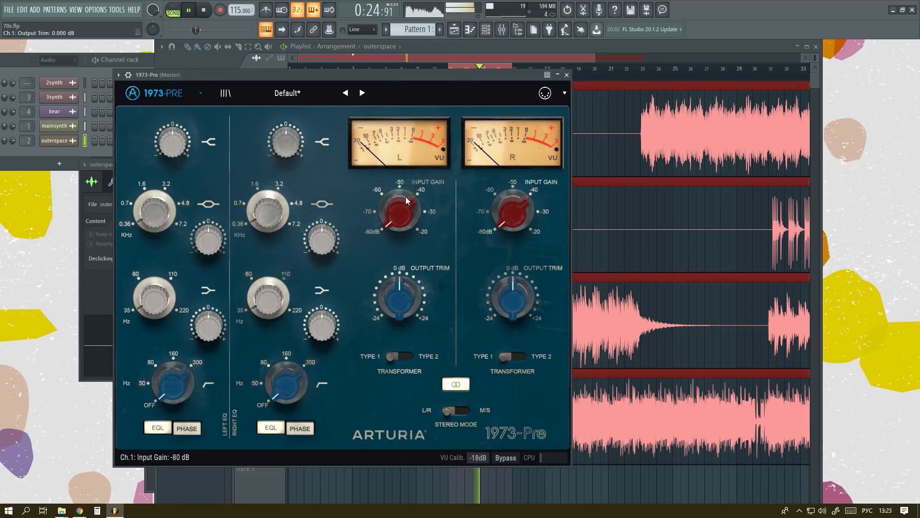
mouse_move(399, 210)
left_mouse_down()
mouse_move(420, 120)
mouse_move(387, 311)
mouse_move(393, 186)
mouse_move(388, 198)
left_mouse_up()
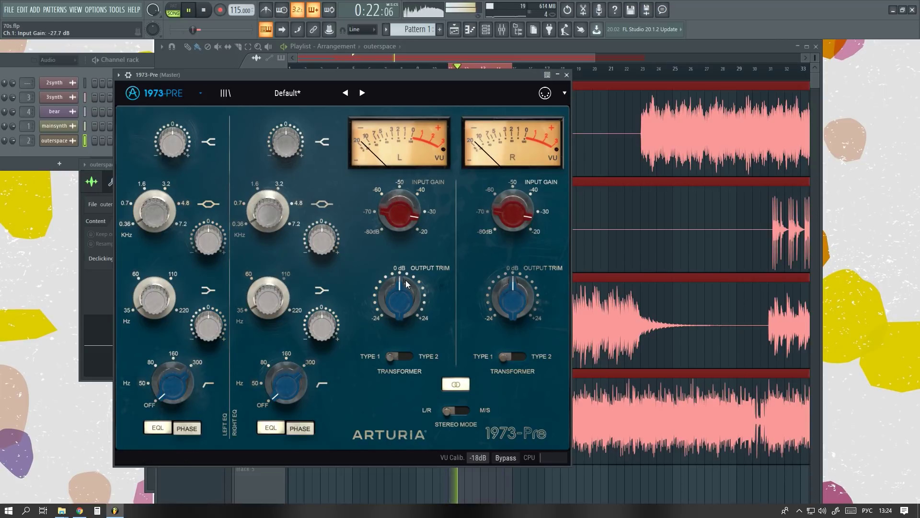
left_click_drag(406, 288, 406, 294)
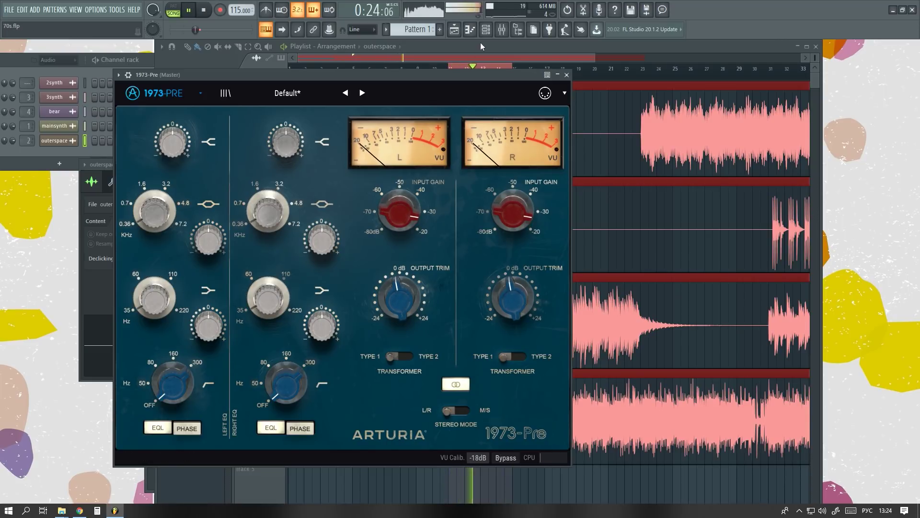
- Show the mixer alongside the 1973-Pre window, toggle that plugin's window from the Master's effect slots, and open HoRNetTrackShaper
left_click(501, 31)
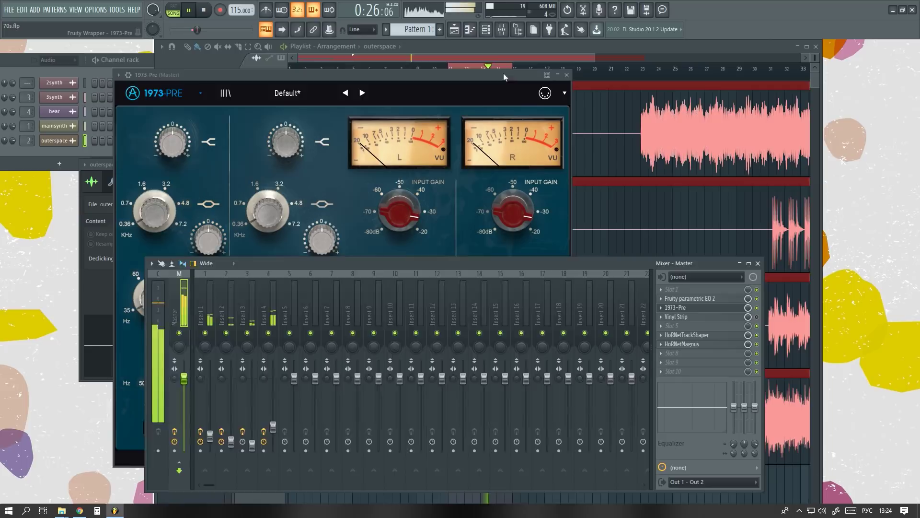
left_click_drag(503, 73, 503, 57)
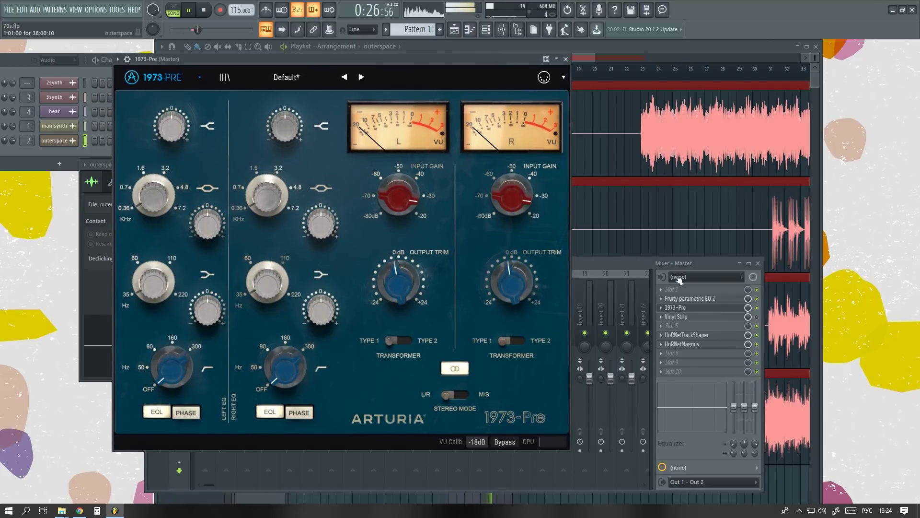
left_click(709, 308)
left_click(710, 308)
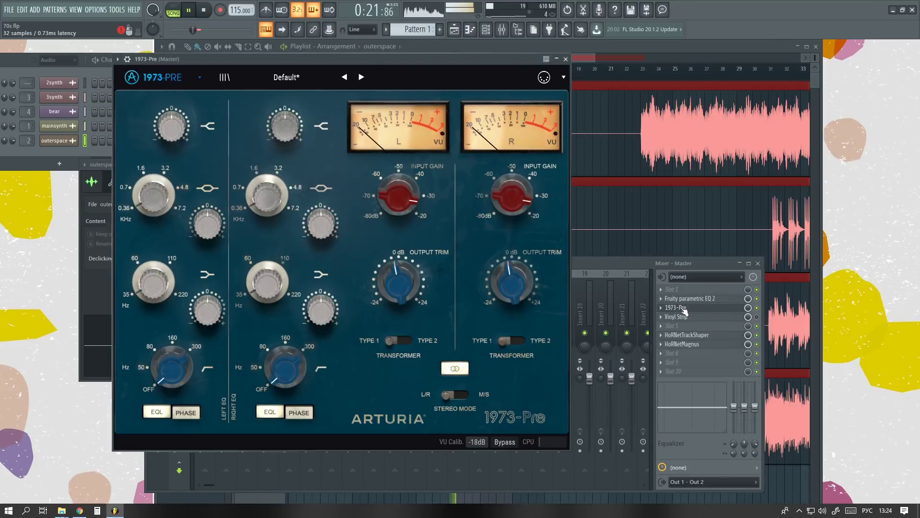
left_click(712, 335)
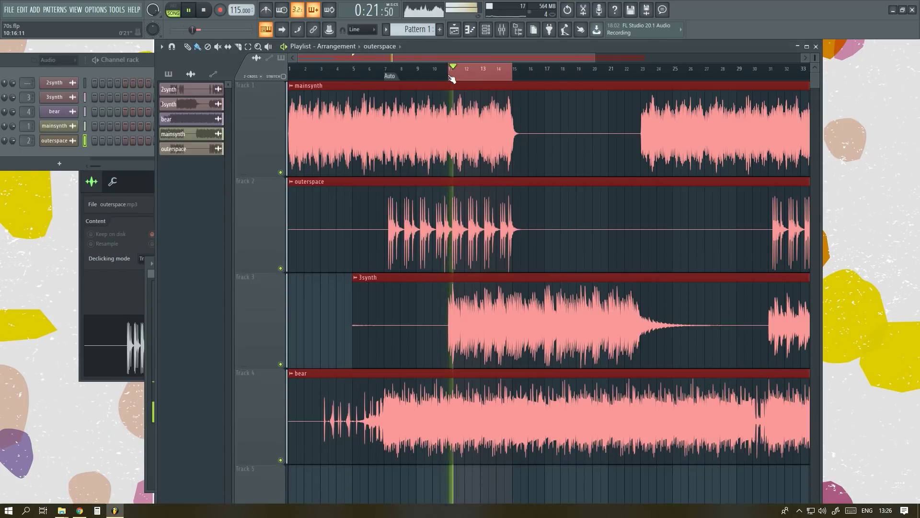
- Show the mixer and mute Insert 2 and Insert 3
left_click(502, 30)
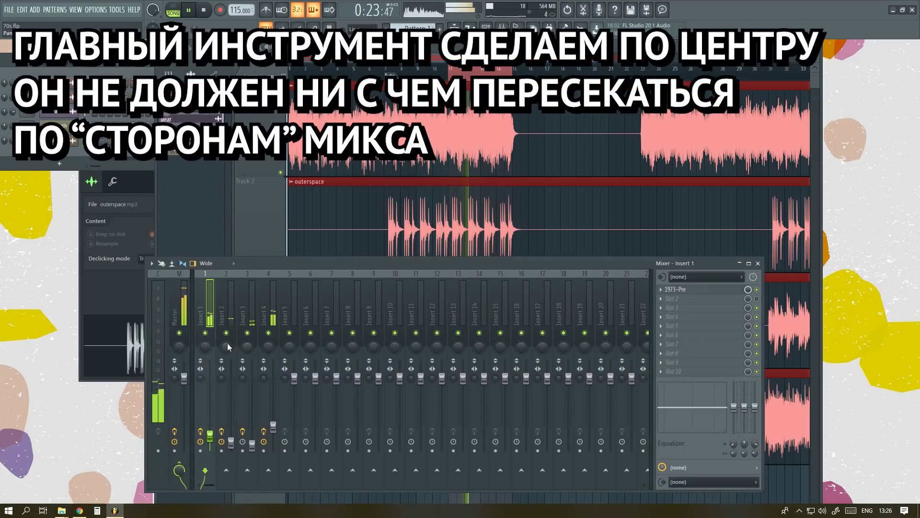
left_click(226, 333)
left_click(247, 332)
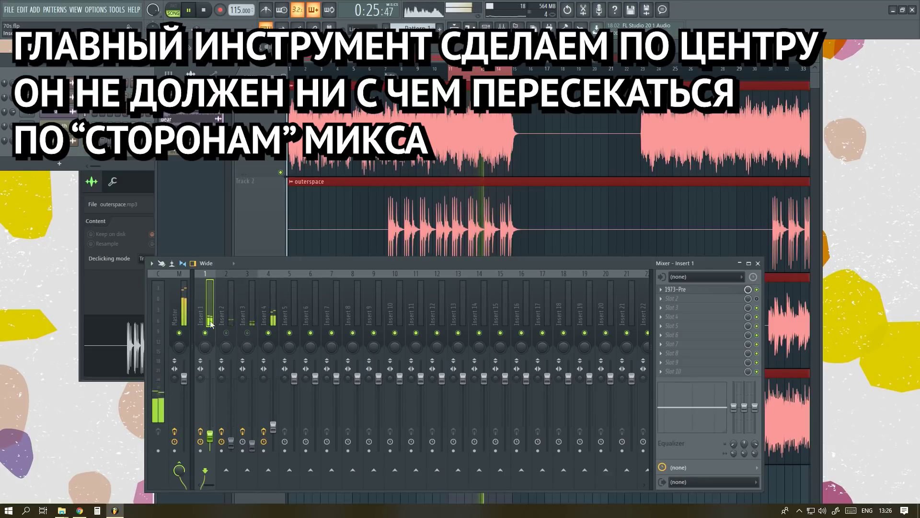
- Narrow Insert 1's stereo image with its stereo separation control, trying up to 100% merged before settling on a partial merge
left_click_drag(201, 378, 201, 355)
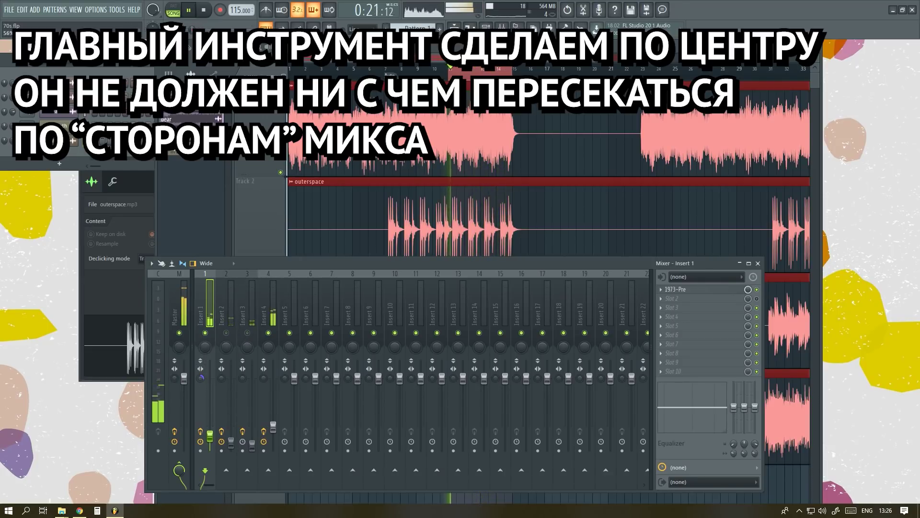
left_click_drag(201, 378, 200, 297)
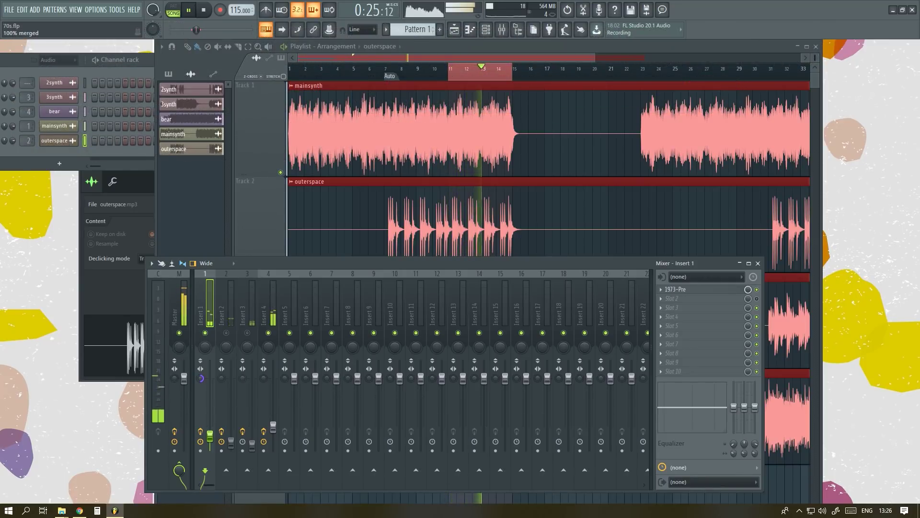
left_click_drag(201, 379, 201, 391)
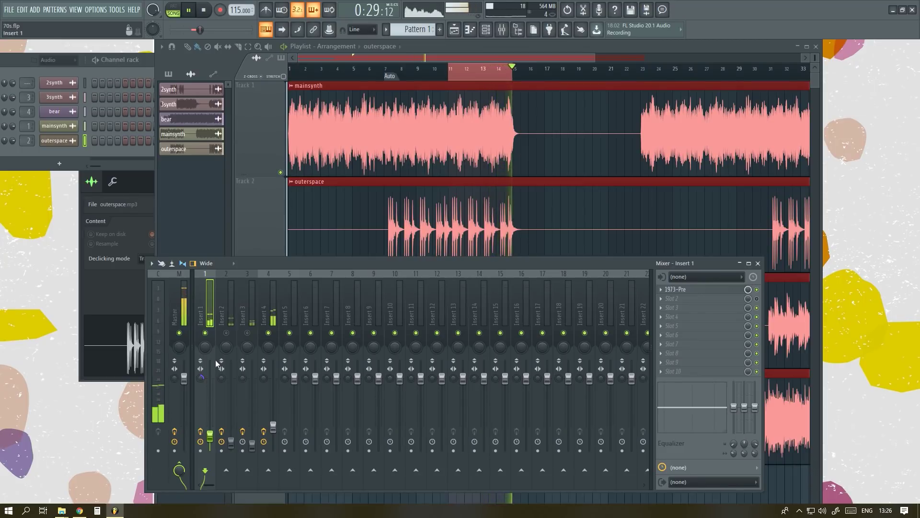
left_click_drag(201, 378, 201, 373)
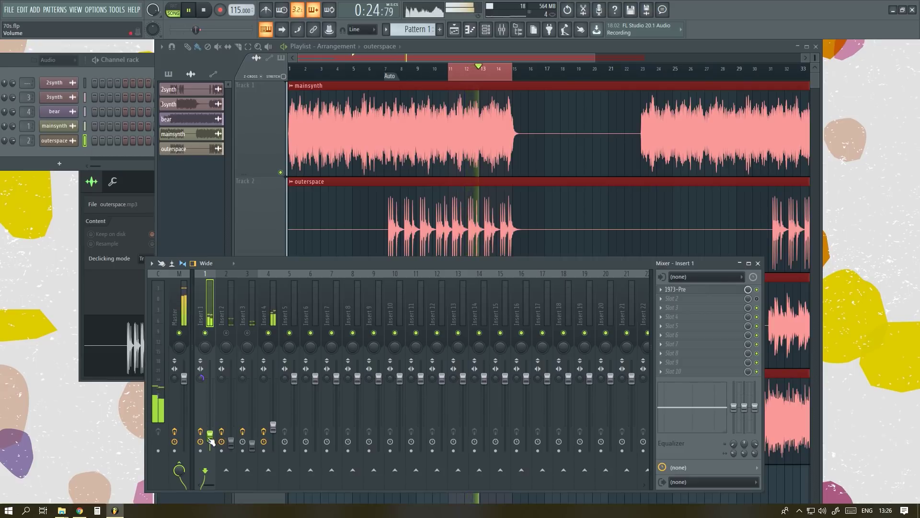
left_click_drag(201, 378, 201, 380)
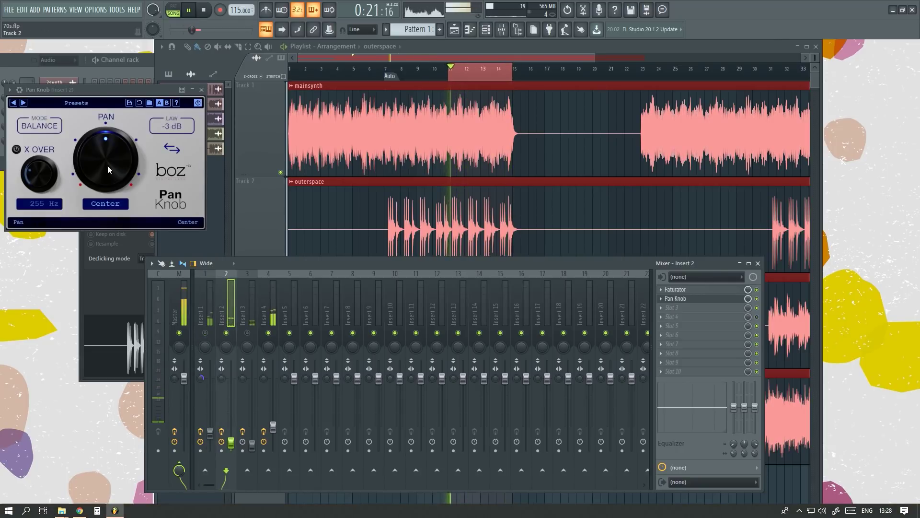
- Pan Insert 2 to R 74 % with its Pan Knob plugin and set the Insert 1 fader to -23.5 dB
left_click_drag(107, 165, 119, 120)
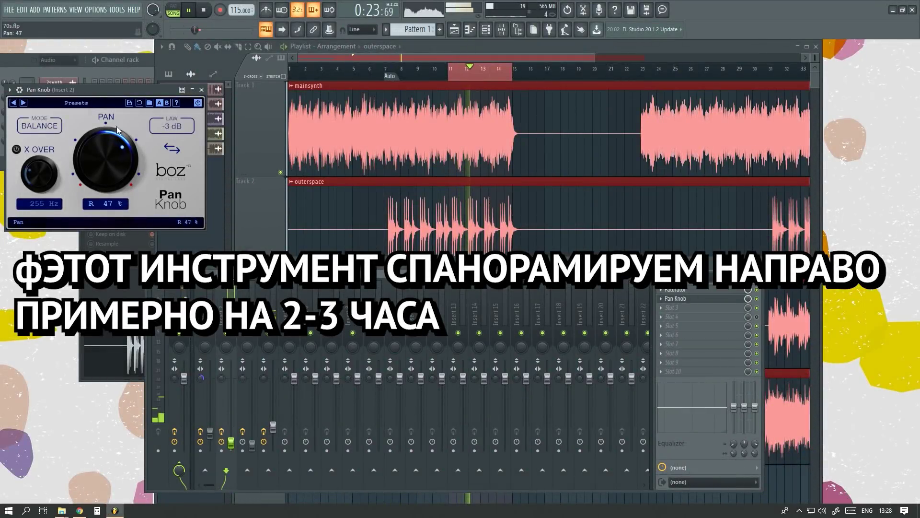
left_click_drag(102, 172, 118, 157)
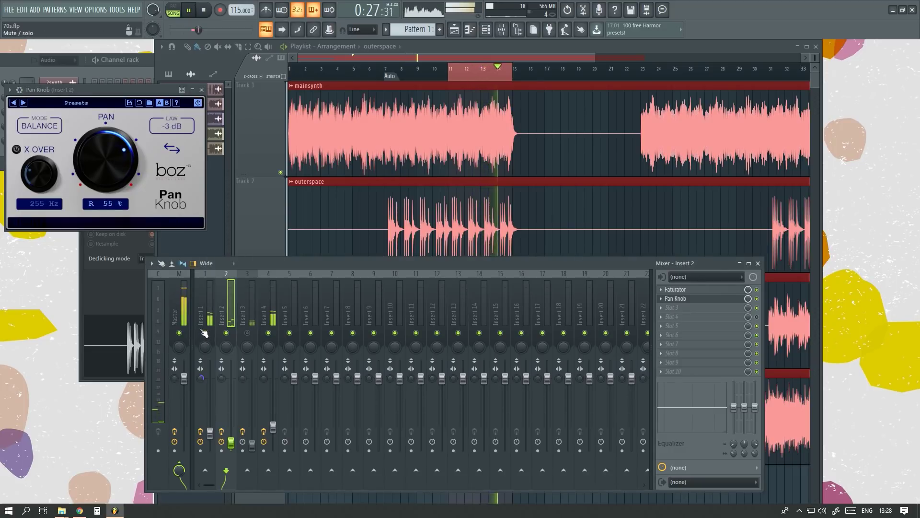
left_click_drag(117, 162, 118, 145)
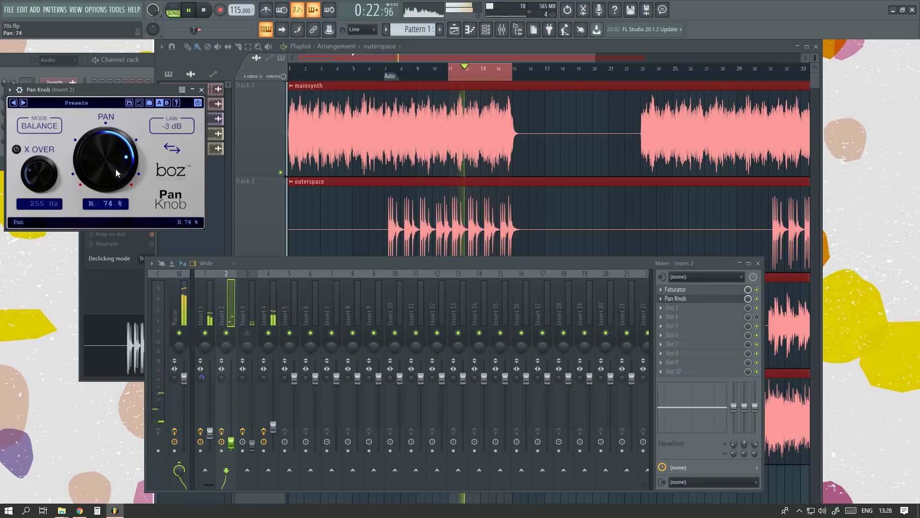
left_click(210, 433)
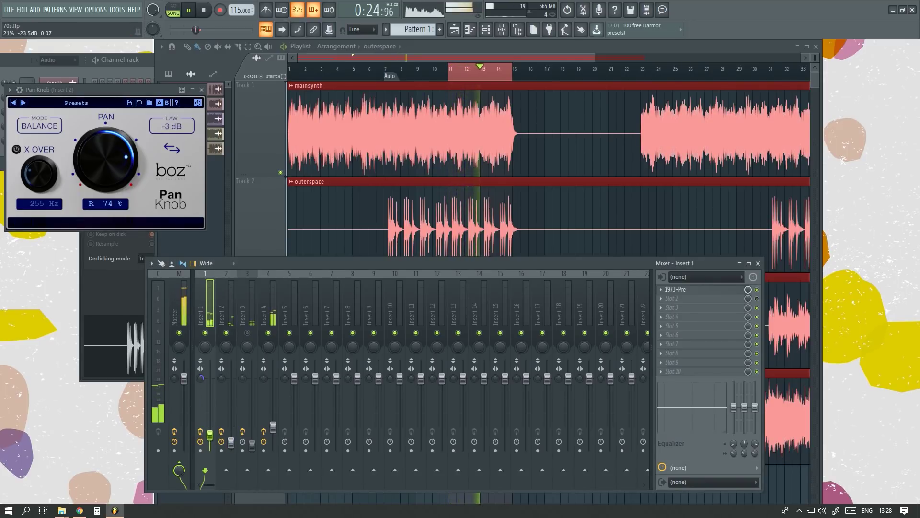
- Enable X OVER in Insert 2's Pan Knob, set the crossover to 249 Hz, and close the plugin window
left_click(16, 149)
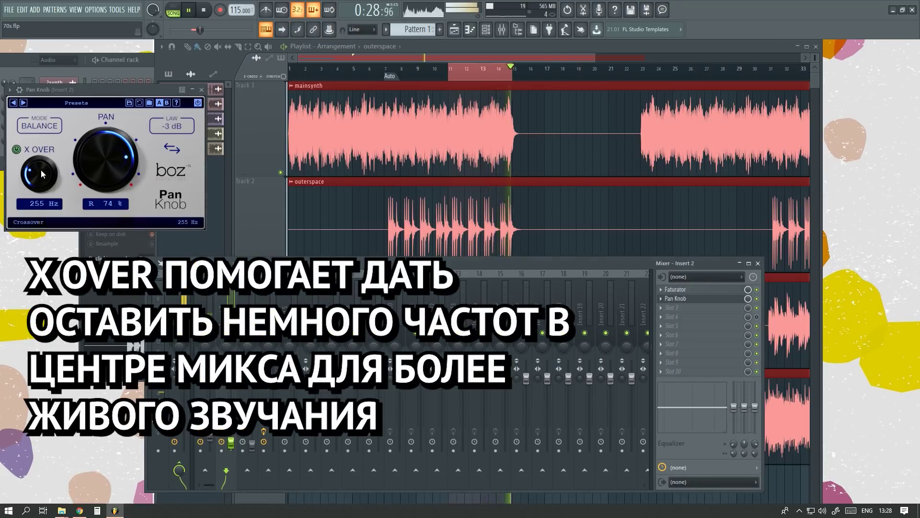
left_click_drag(40, 174, 24, 231)
left_click_drag(24, 198, 25, 156)
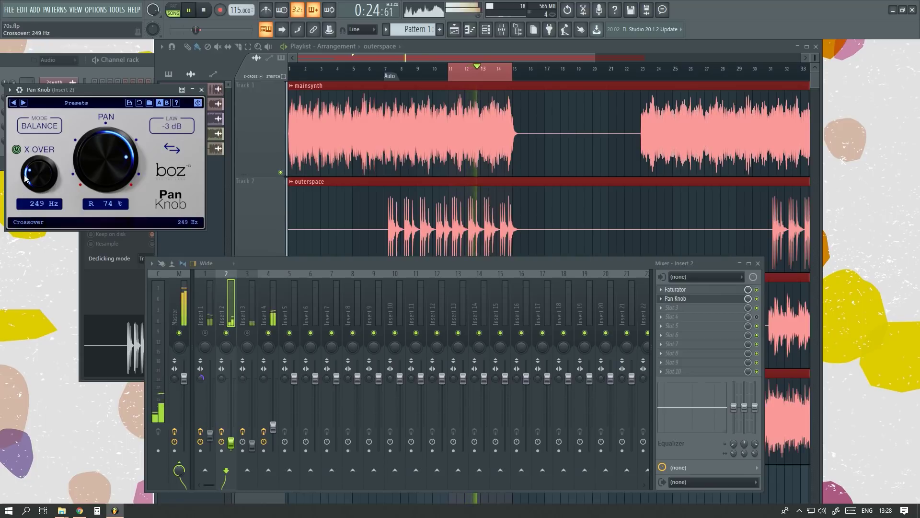
left_click(202, 89)
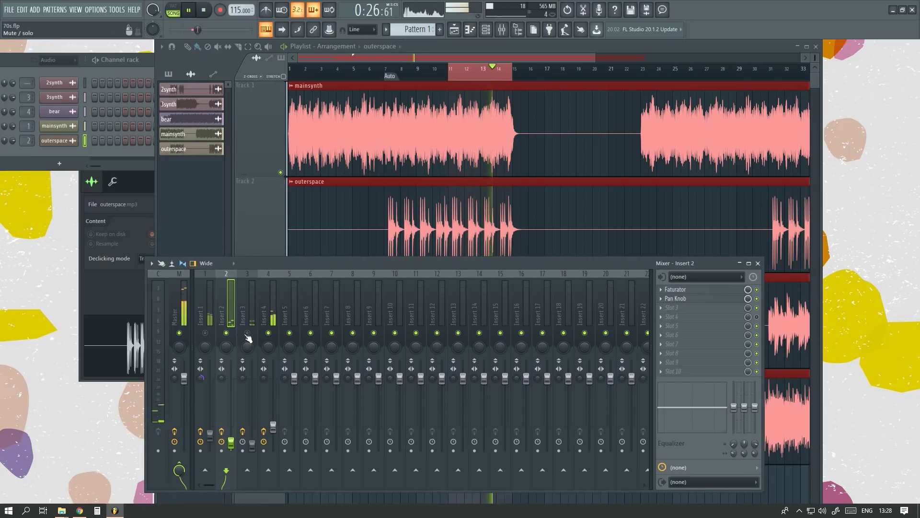
- Unmute Insert 3, mute Insert 2, and select Insert 3
left_click(249, 333)
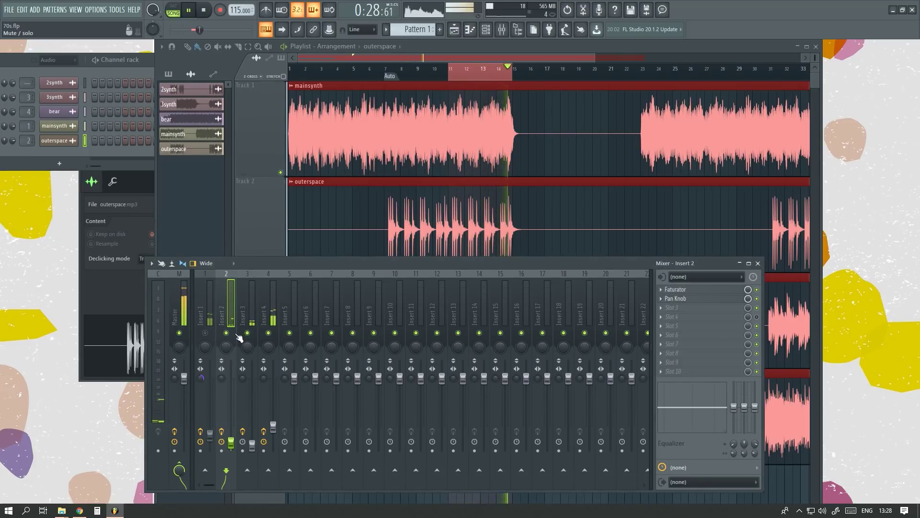
left_click(227, 333)
left_click(259, 293)
left_click(251, 292)
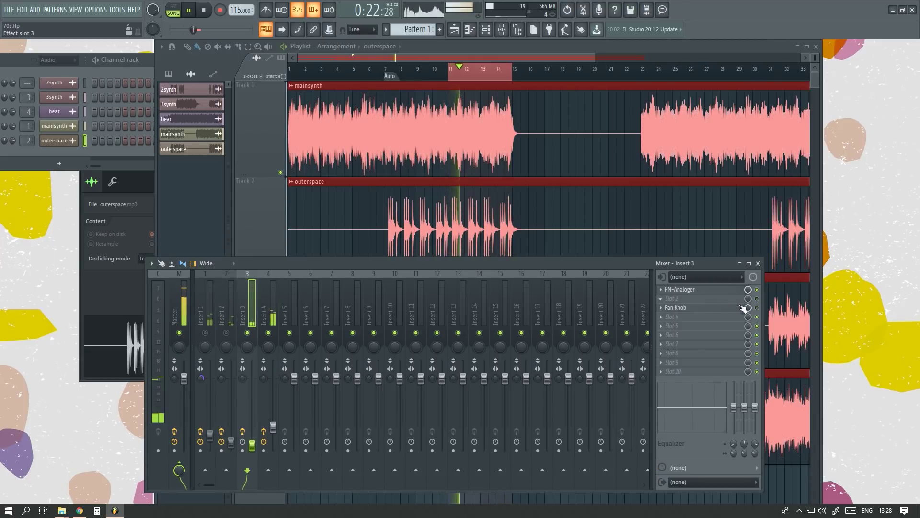
- Reset Insert 3's Pan Knob to center by entering 0, then move the plugin up to effect slot 2
left_click(703, 310)
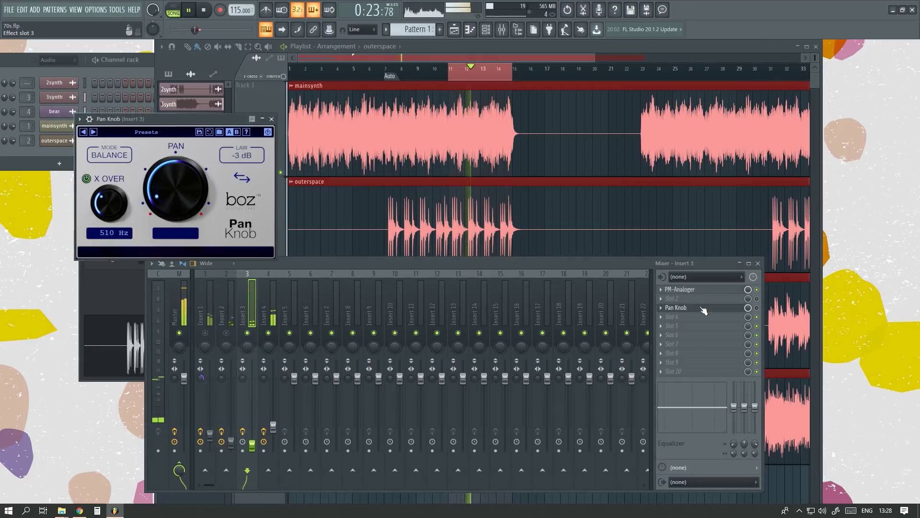
double_click(163, 174)
type("0")
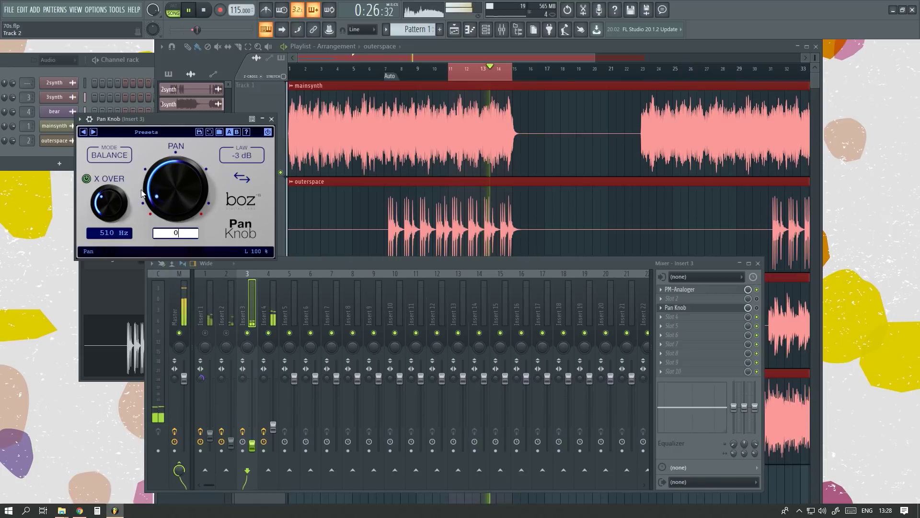
key("Return")
left_click(272, 118)
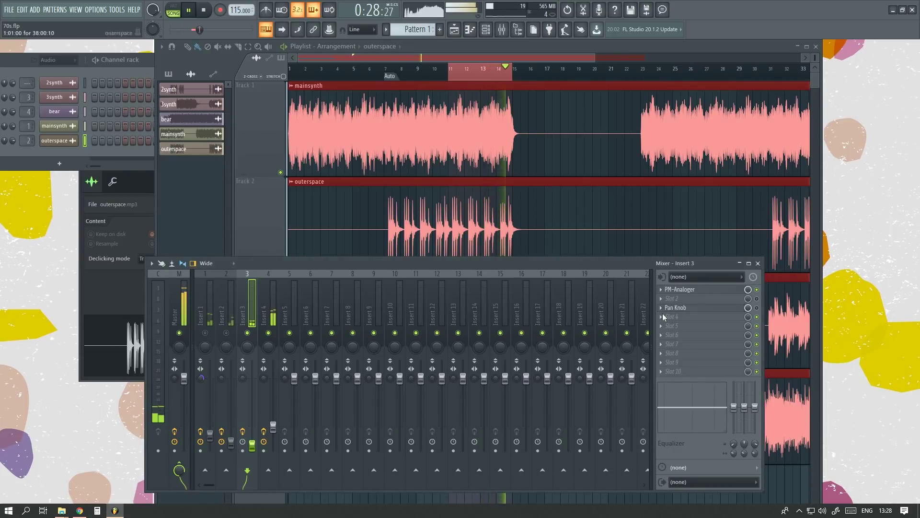
scroll(695, 309, "up", 1)
- Reopen Insert 3's Pan Knob and pan the track to L 99 %
left_click(695, 300)
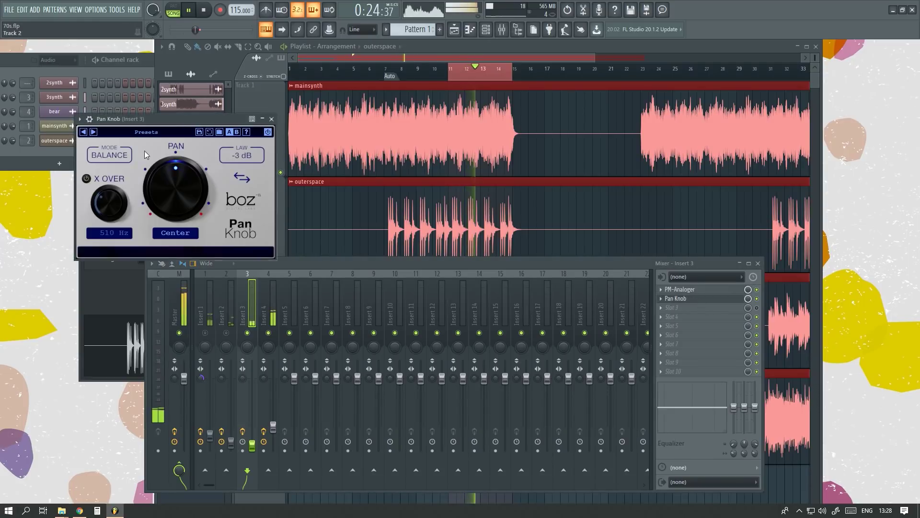
left_click_drag(165, 183, 146, 227)
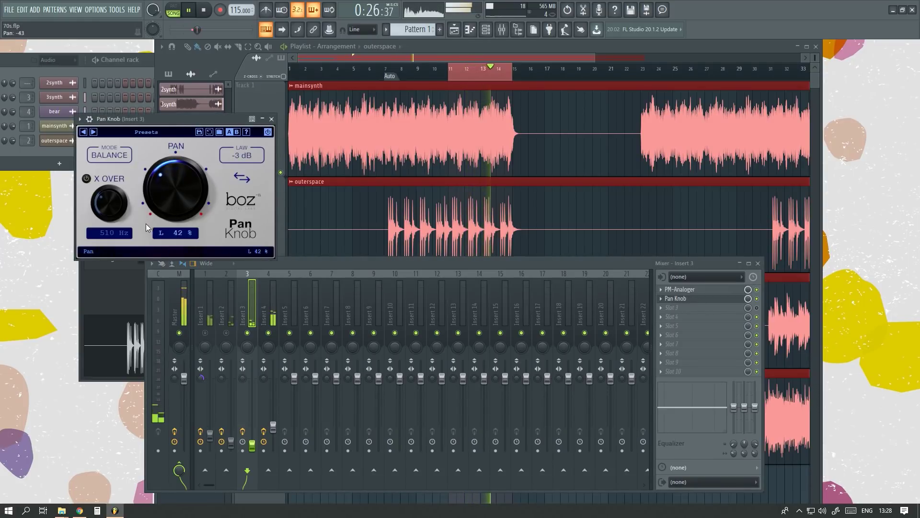
mouse_move(174, 186)
left_mouse_down()
mouse_move(157, 237)
mouse_move(169, 199)
left_mouse_up()
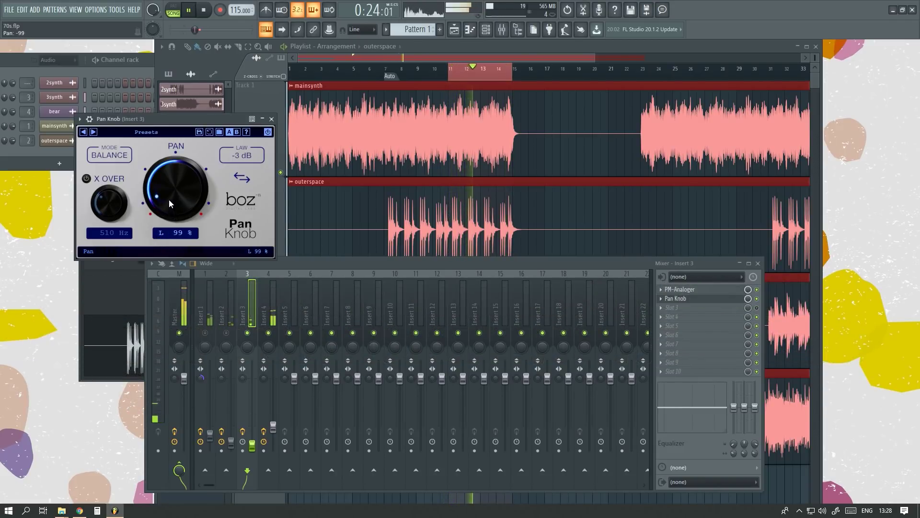
- Enable X OVER in Insert 3's Pan Knob, set the crossover to 201 Hz, and close the plugin window
left_click(87, 179)
left_click_drag(108, 204, 109, 181)
left_click_drag(104, 159, 93, 227)
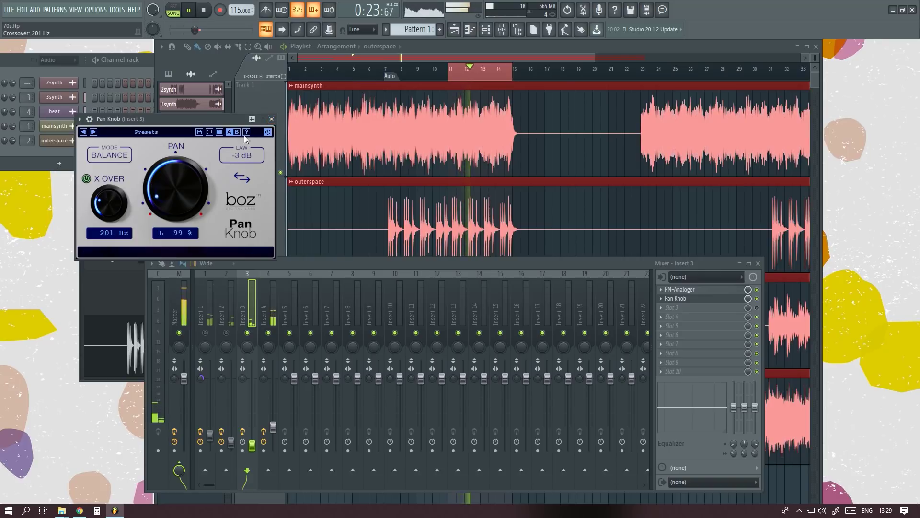
left_click(271, 119)
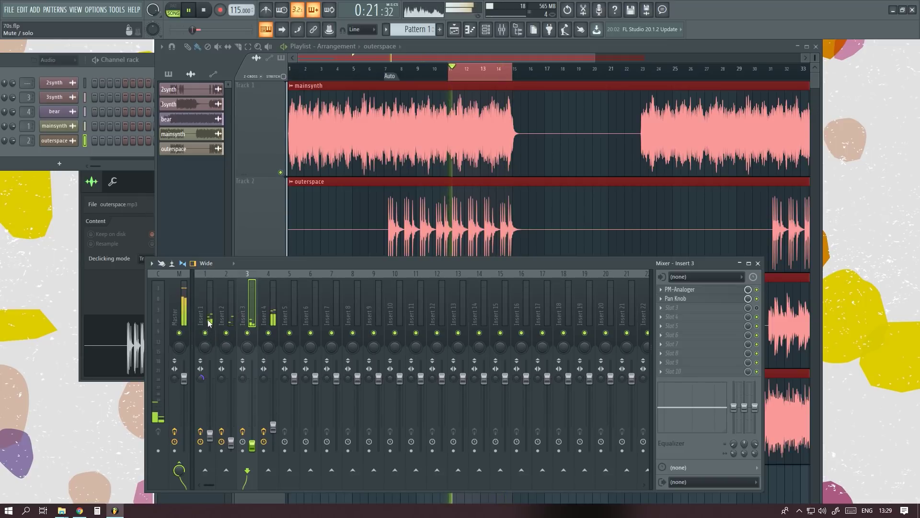
- Fine-tune how far Insert 1's stereo image is merged with its stereo separation control
left_click(201, 378)
mouse_move(201, 379)
left_mouse_down()
mouse_move(202, 364)
mouse_move(201, 389)
left_mouse_up()
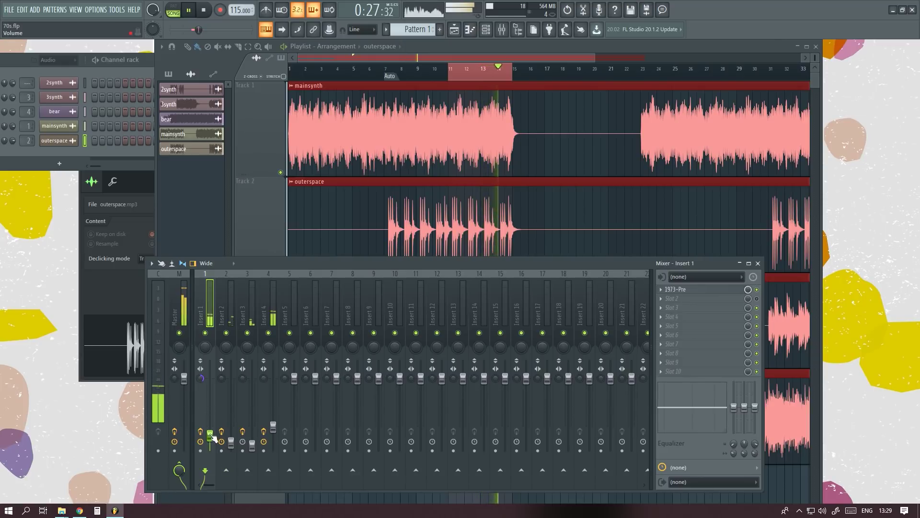
- Rebalance the synth faders: raise Insert 1 slightly, set Insert 3 to -37.9 dB and Insert 2 to -31.3 dB
left_click_drag(211, 436, 211, 434)
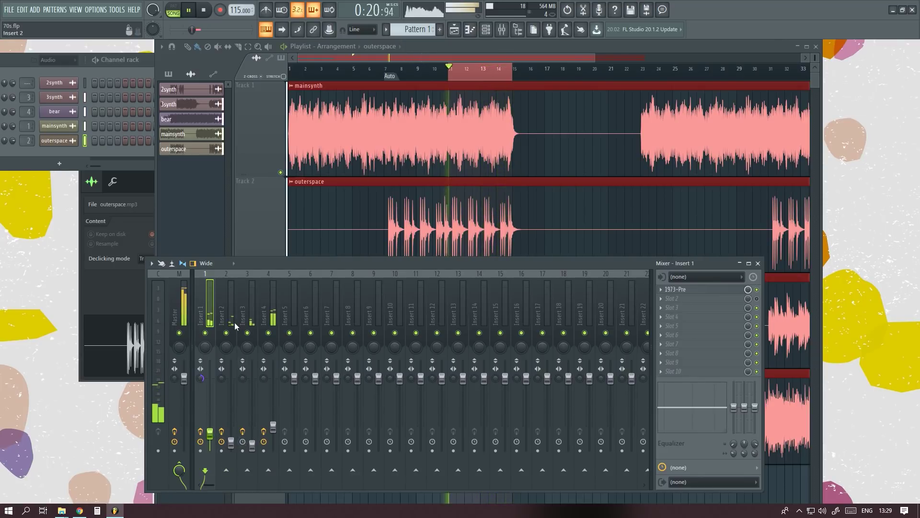
left_click(253, 433)
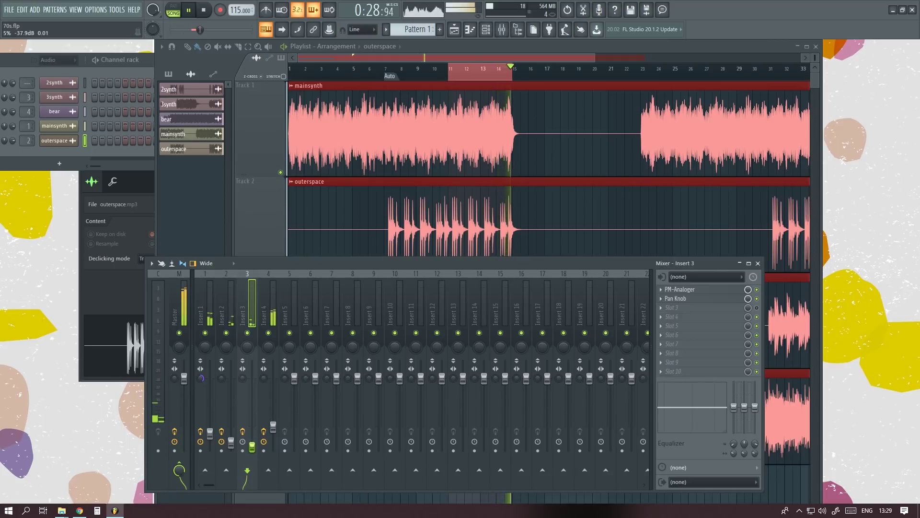
left_click(231, 441)
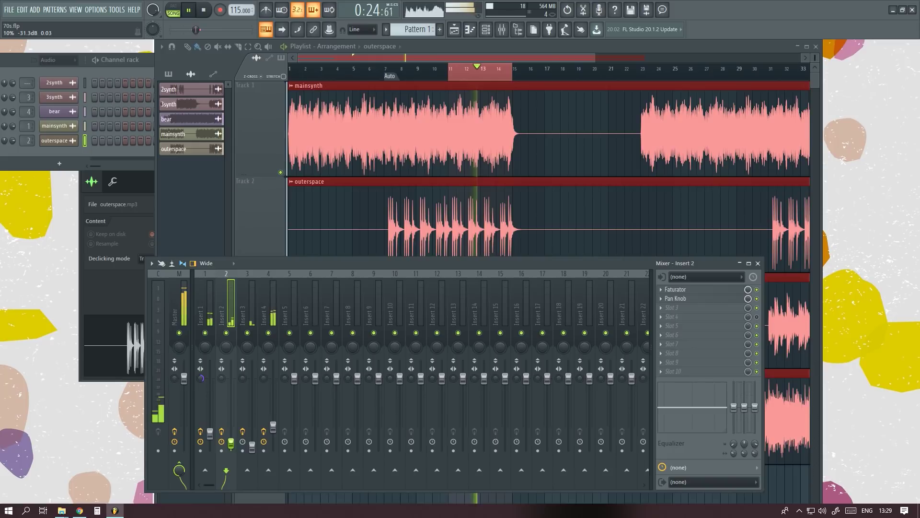
- Lower Insert 1's fader slightly and stop playback
left_click(210, 433)
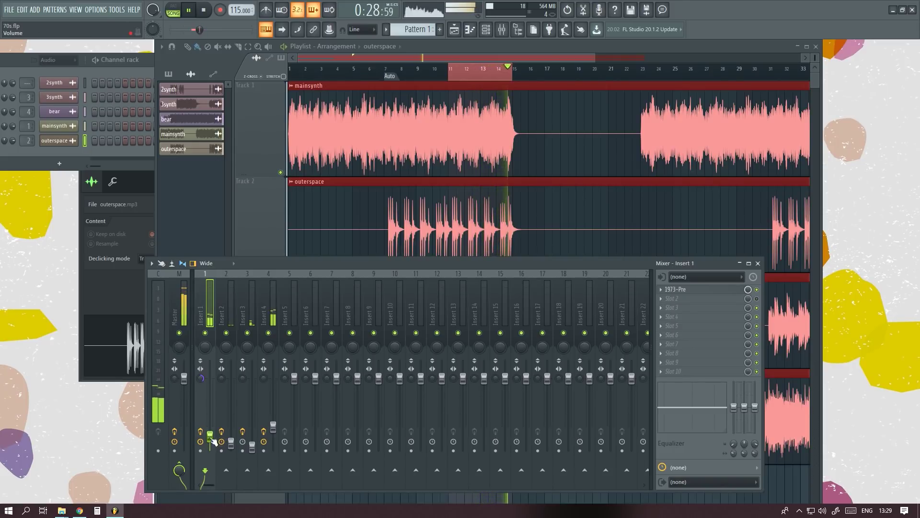
key("space")
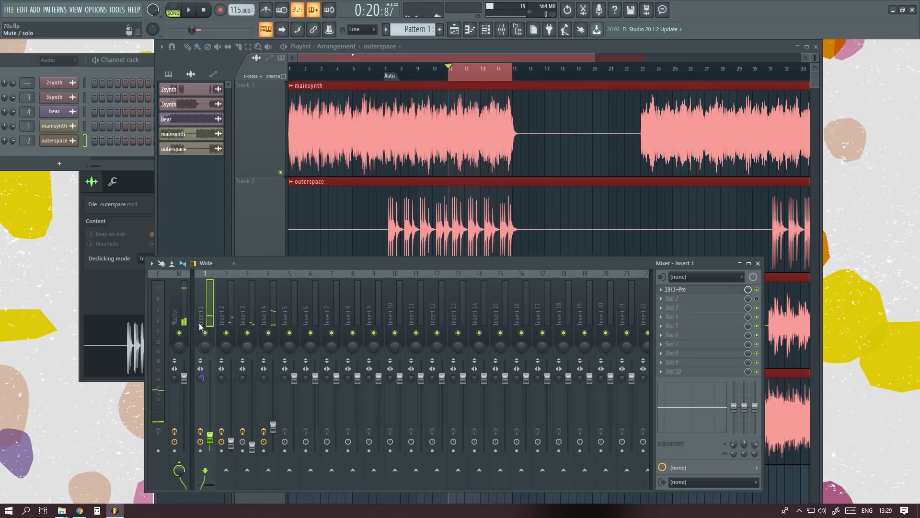
- Open Vinyl Strip on the Master track and set its vinyl Noise to 13%
left_click(179, 319)
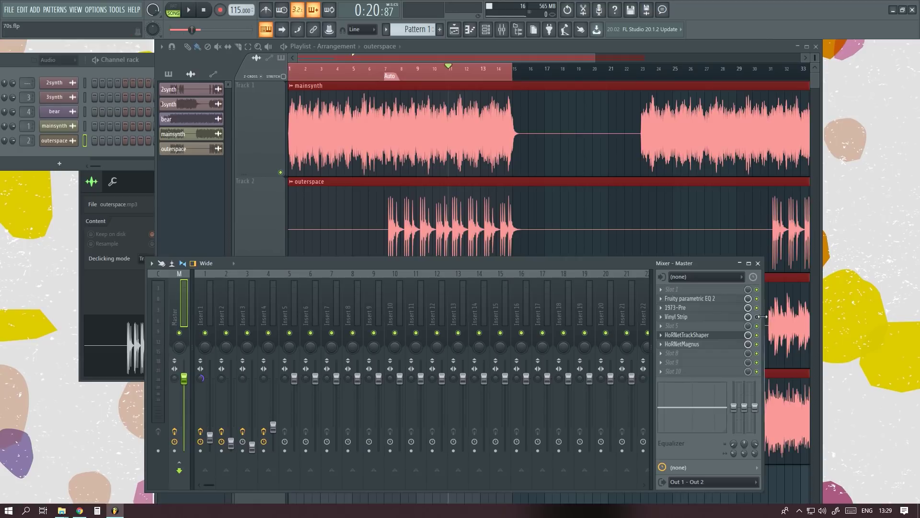
left_click(724, 318)
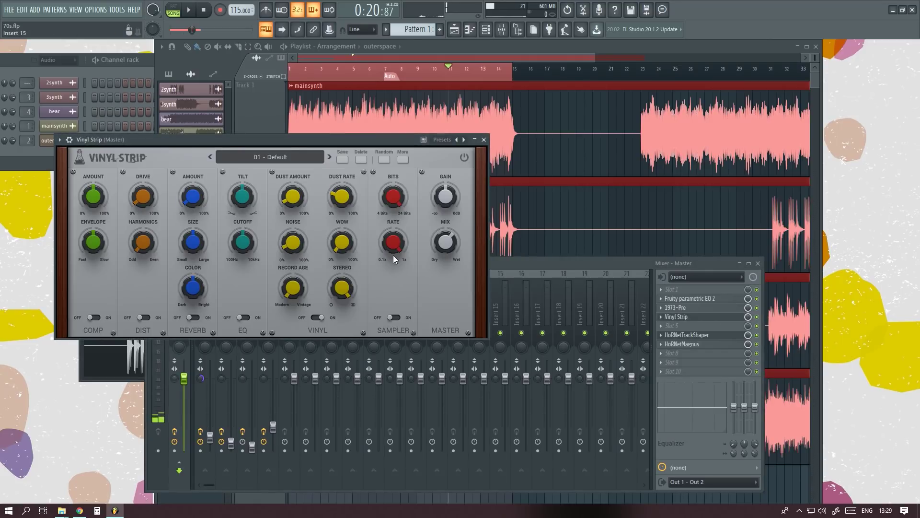
left_click_drag(296, 246, 300, 207)
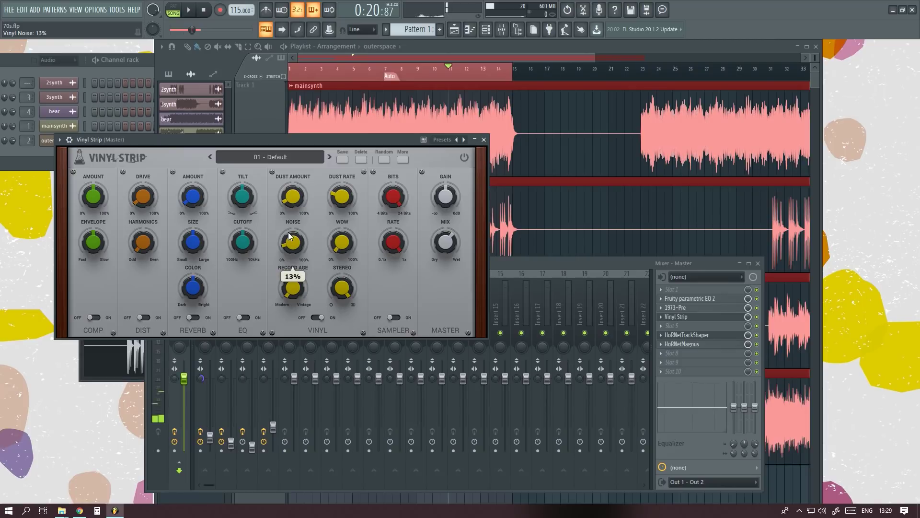
- Play the song from the beginning while fine-tuning Vinyl Strip's Mix amount, and stop playback
left_click(753, 326)
key("space")
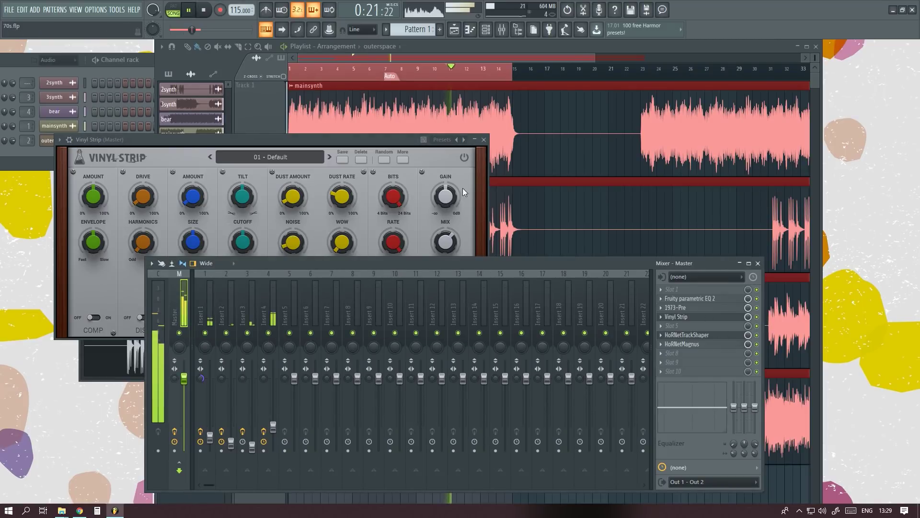
left_click(289, 69)
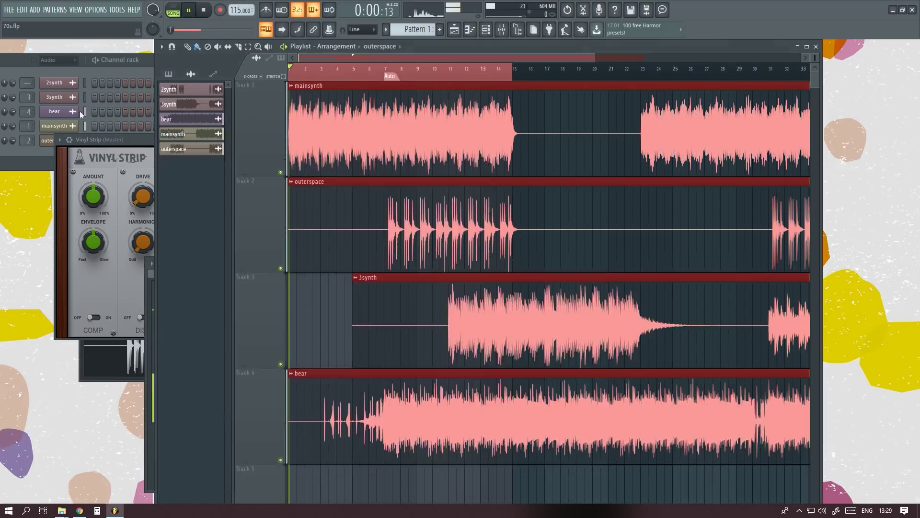
left_click(136, 139)
left_click_drag(315, 143, 337, 143)
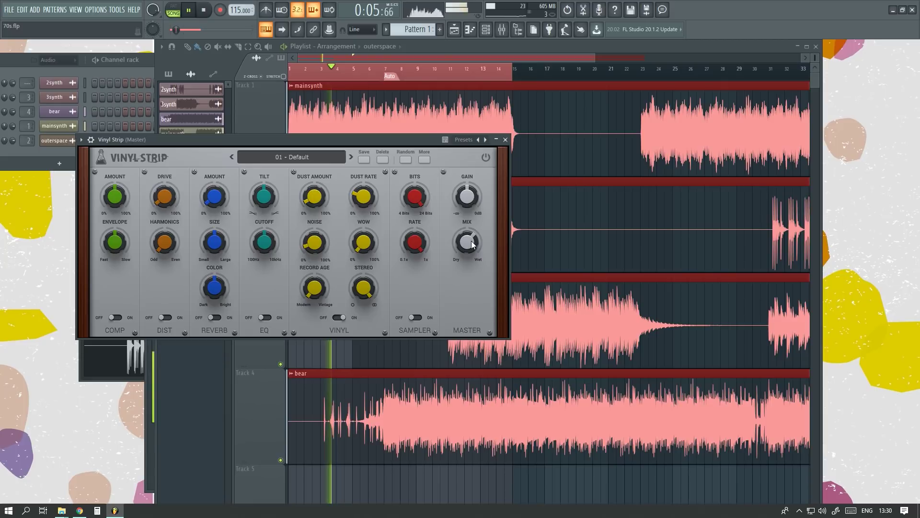
mouse_move(473, 244)
left_mouse_down()
mouse_move(469, 225)
mouse_move(467, 241)
left_mouse_up()
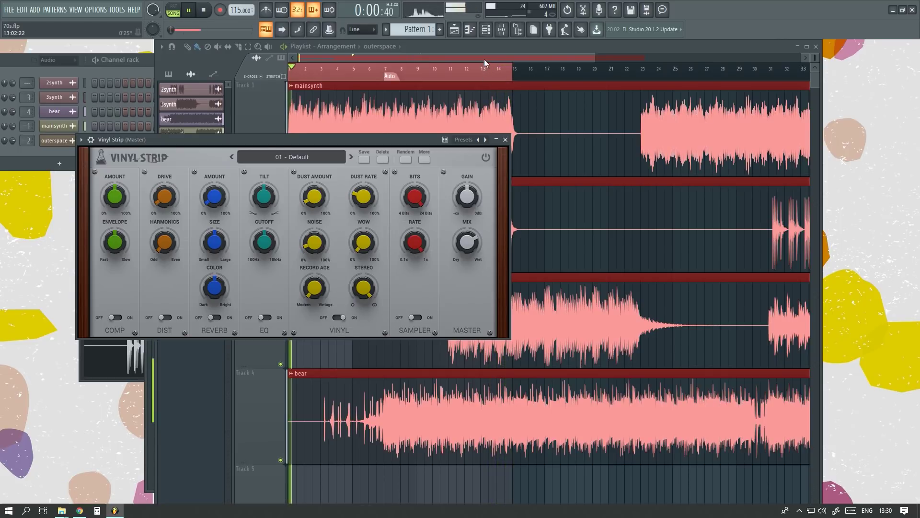
left_click(483, 83)
key("space")
left_click(142, 140)
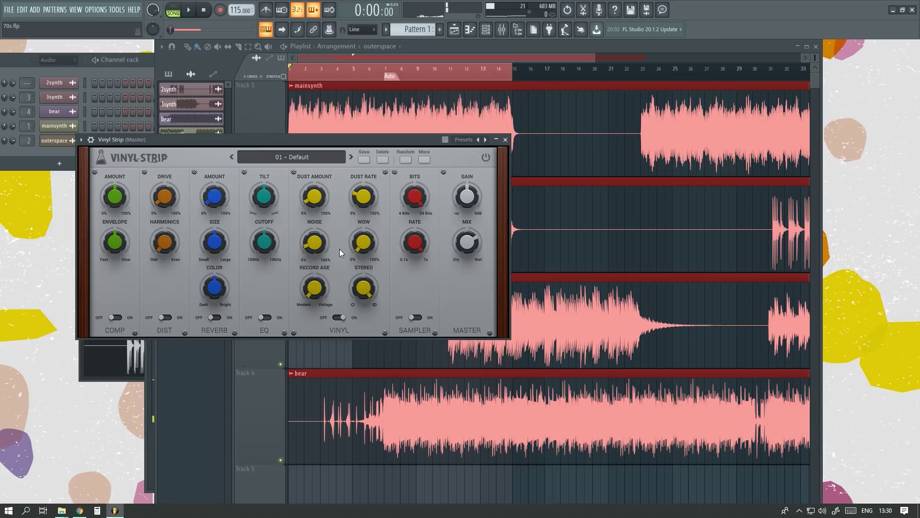
- Open the quantizer for the Synplant notes in the piano roll
left_click(392, 161)
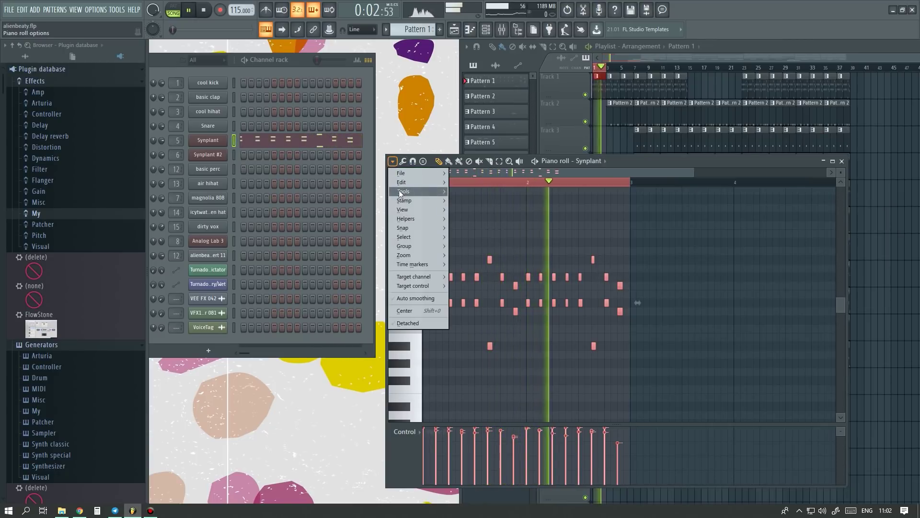
mouse_move(400, 191)
left_click(468, 243)
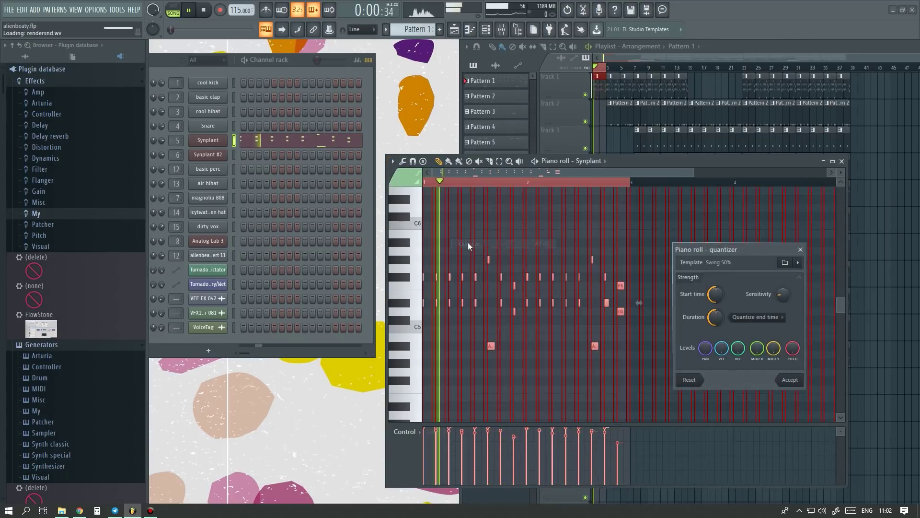
- Load the 16_loose feel.fsc groove template from the Quantization folder into the quantizer
left_click(784, 264)
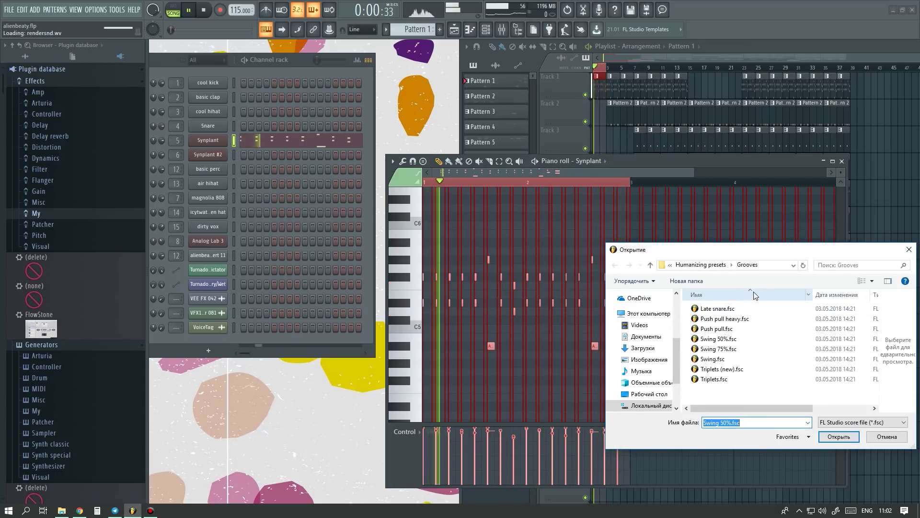
key("alt+Up")
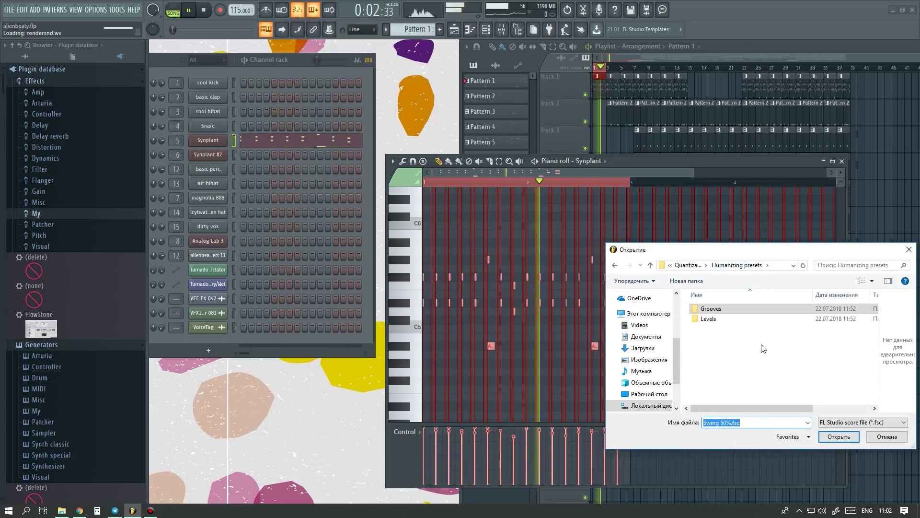
key("alt+Up")
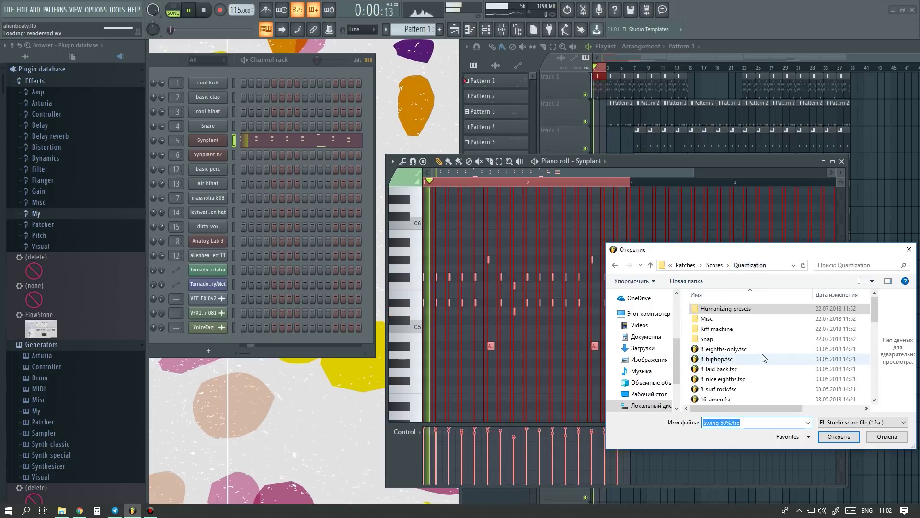
scroll(763, 357, "down", 5)
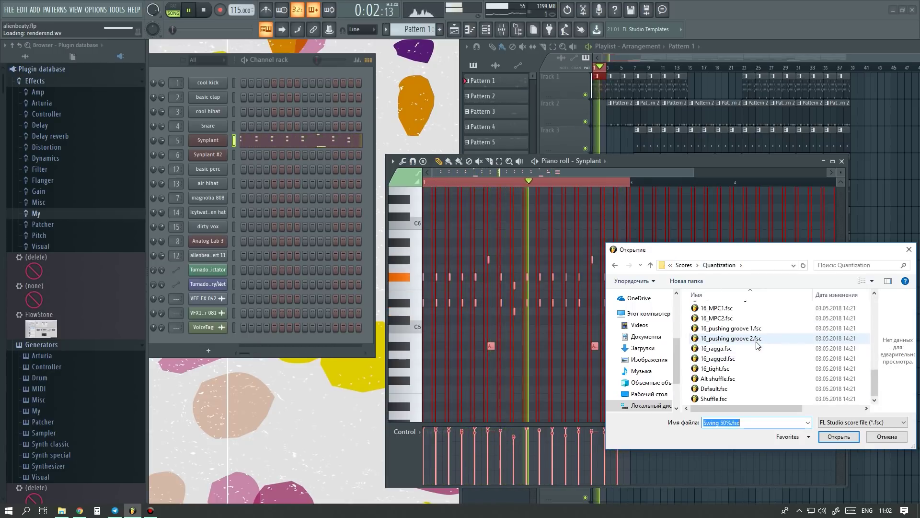
scroll(748, 346, "up", 1)
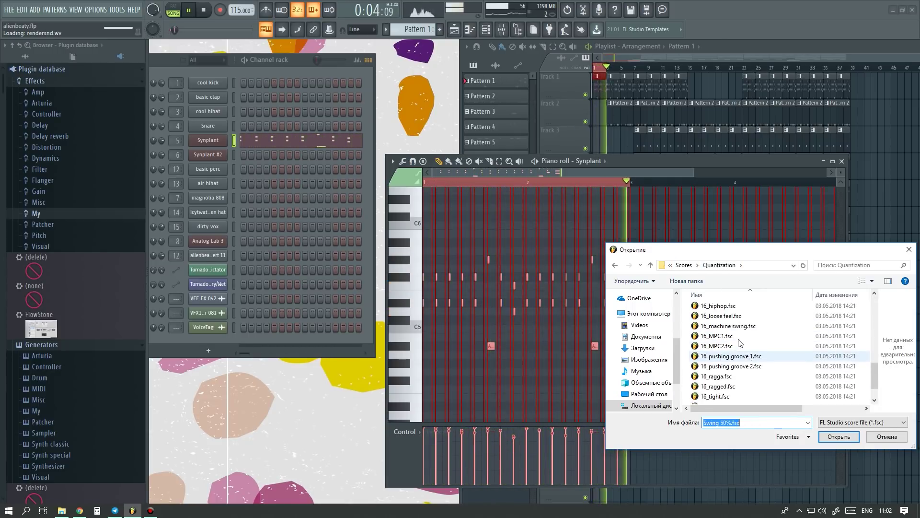
double_click(734, 316)
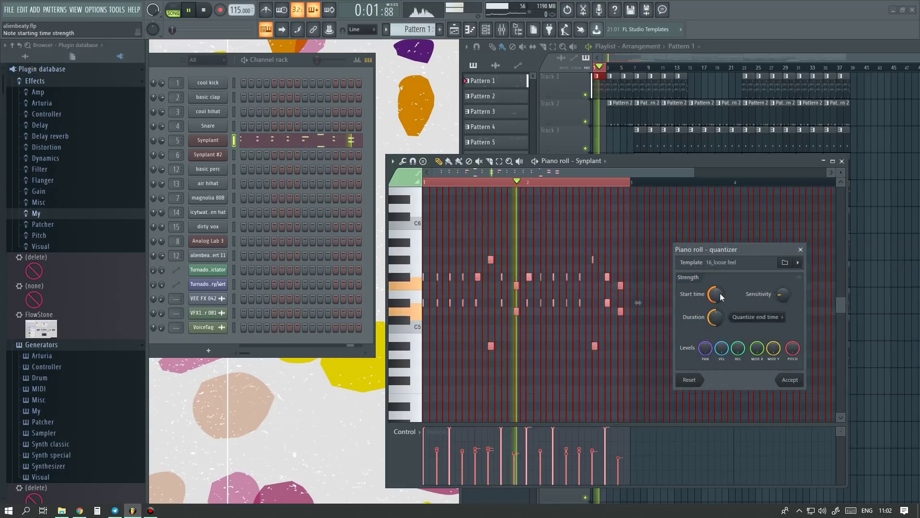
- Turn the quantizer's note duration and velocity strengths down to about zero
left_click_drag(718, 312, 717, 351)
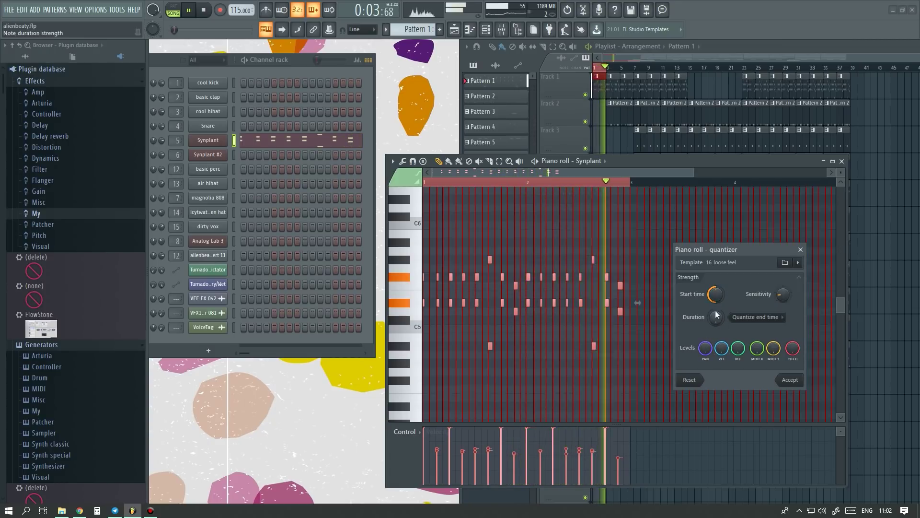
left_click_drag(724, 348, 725, 389)
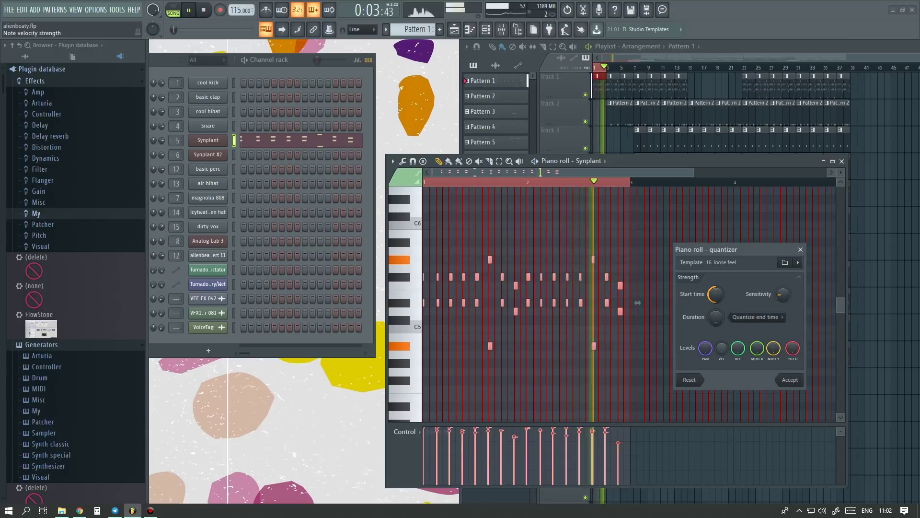
left_click_drag(723, 350, 722, 350)
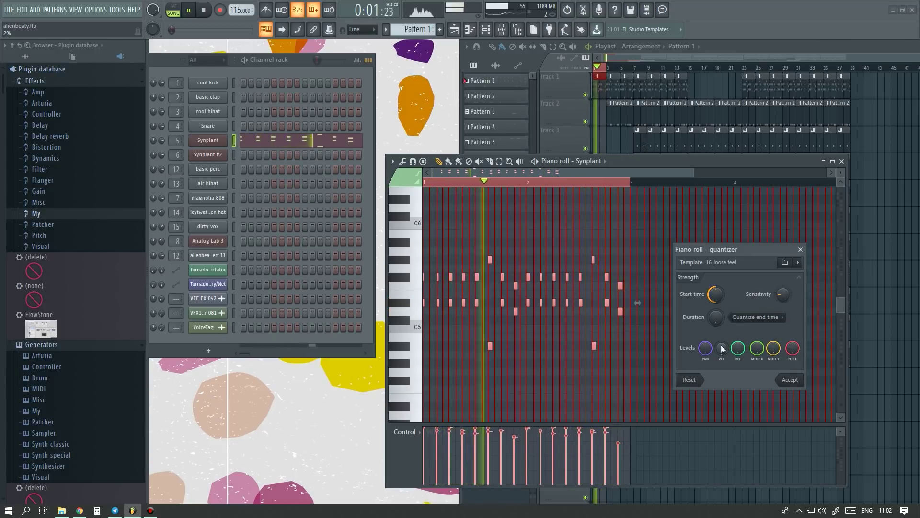
- Set the quantizer's start time strength to 31%, accept the quantization, and stop playback
mouse_move(717, 297)
left_mouse_down()
mouse_move(718, 323)
mouse_move(717, 277)
mouse_move(717, 302)
left_mouse_up()
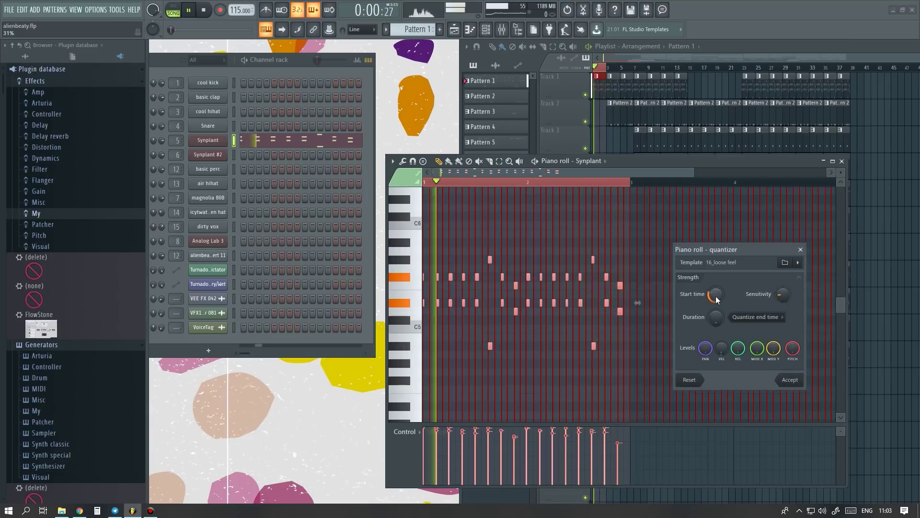
left_click(790, 380)
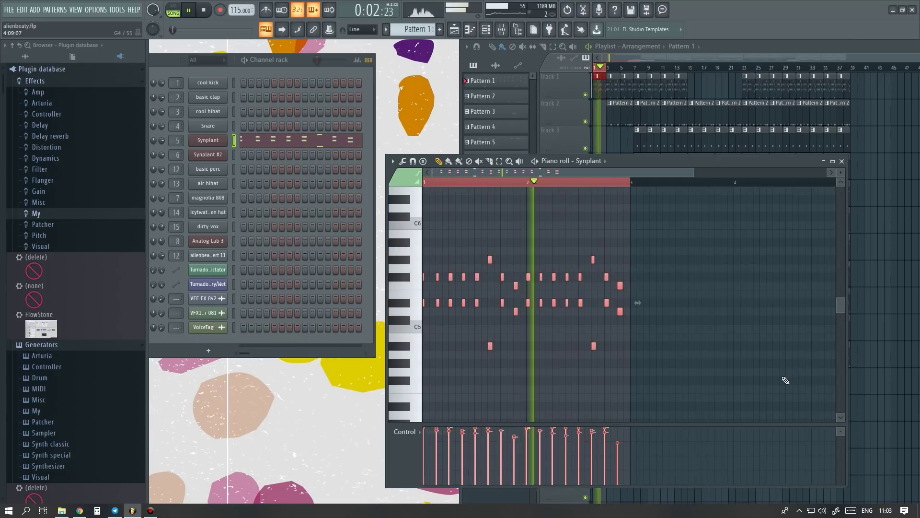
key("space")
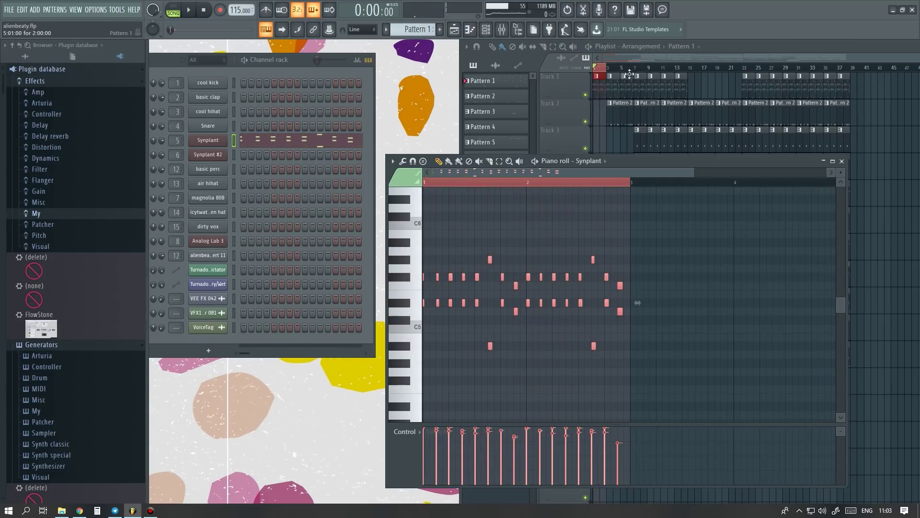
- Bring the playlist to the front and clear its time selection at the start of the song
left_click(636, 73)
left_click(604, 72)
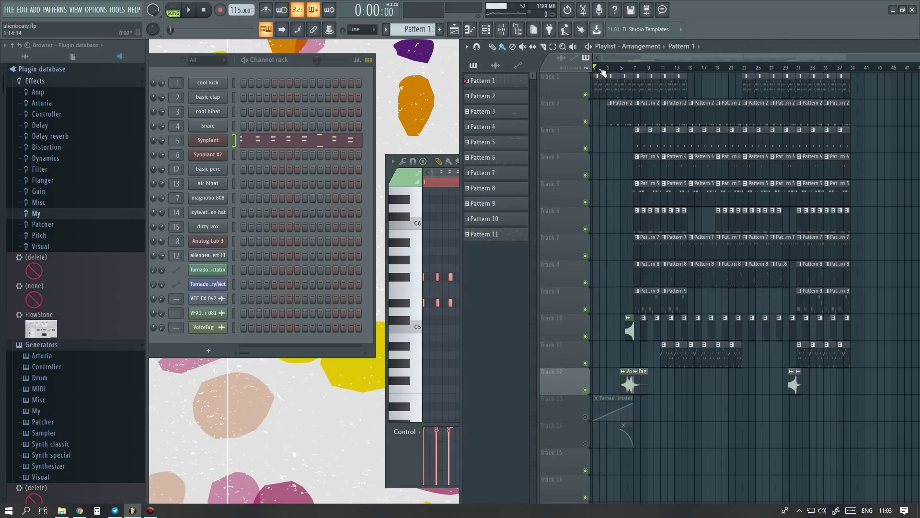